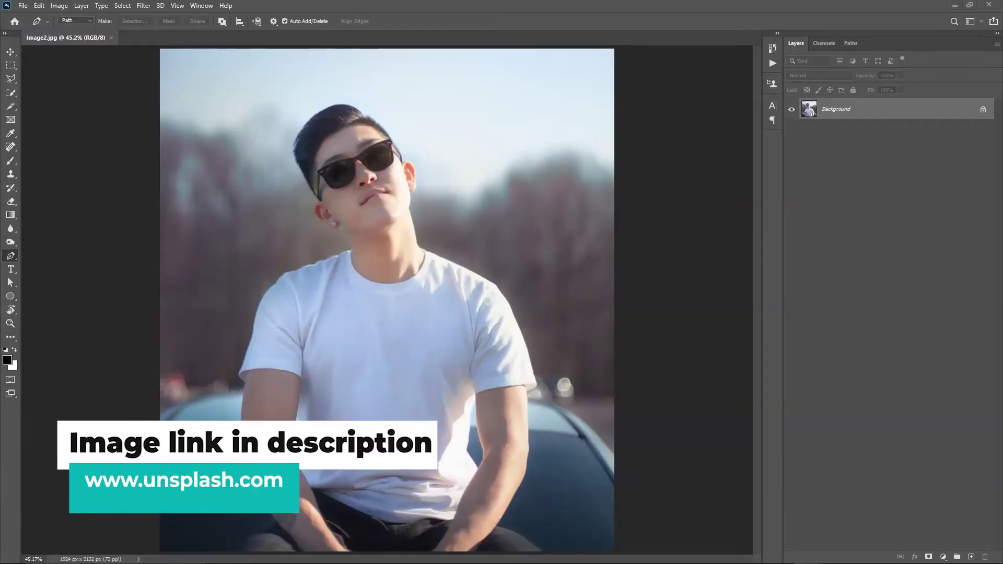
key(v)
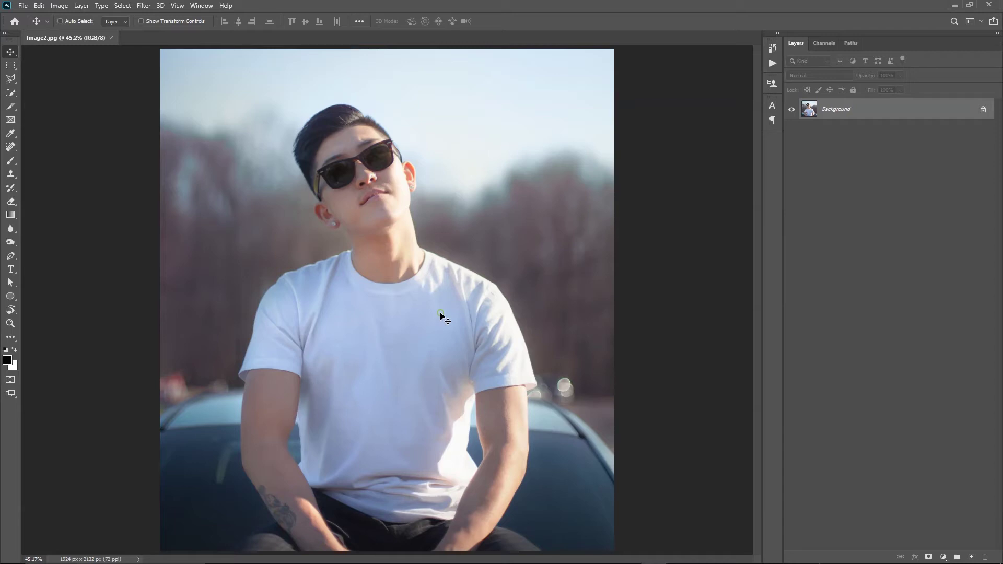
click(11, 256)
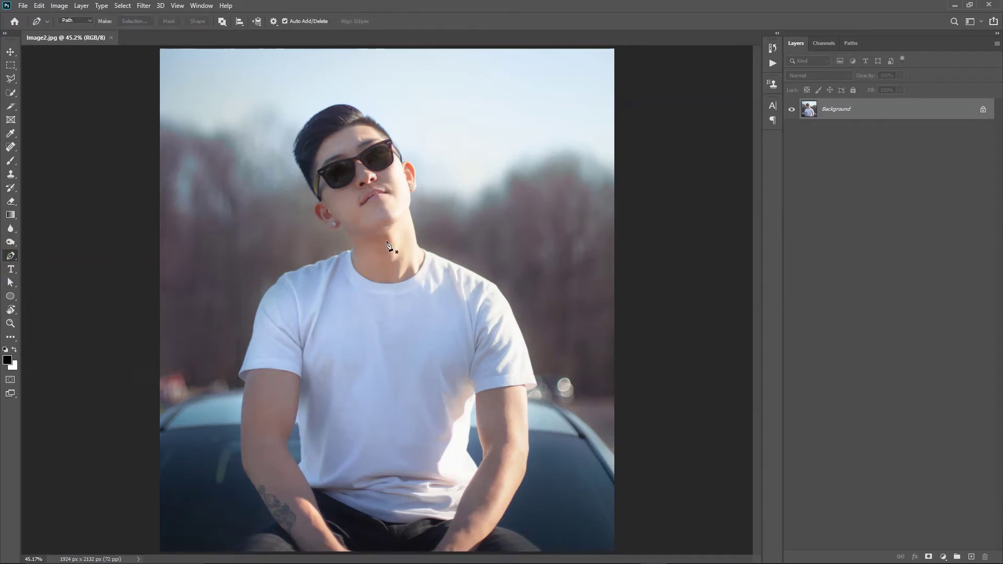
scroll(330, 263, up, 5)
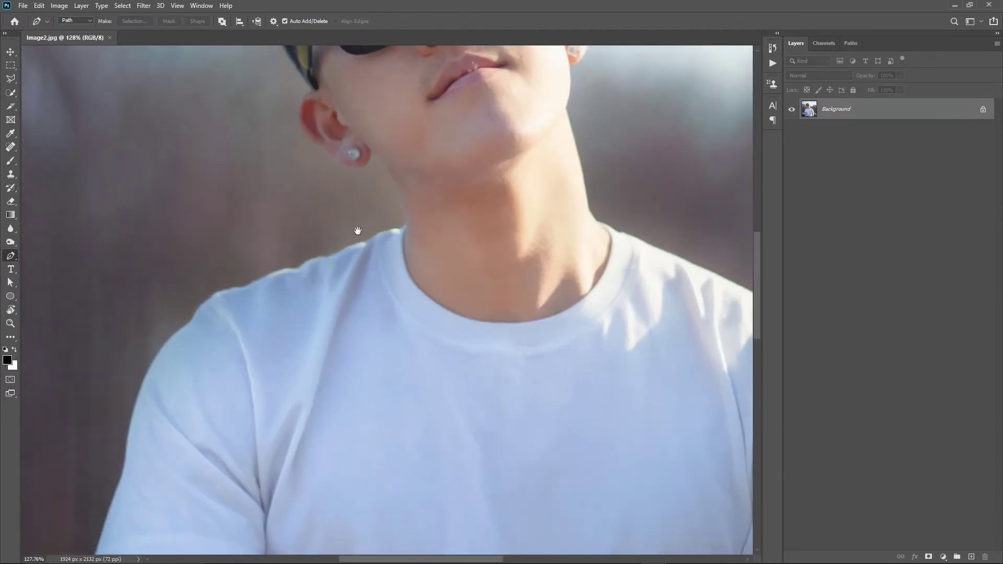
scroll(358, 231, up, 4)
Trace a curved Pen path from the collar down the shoulder line, then show the Paths list.
click(468, 217)
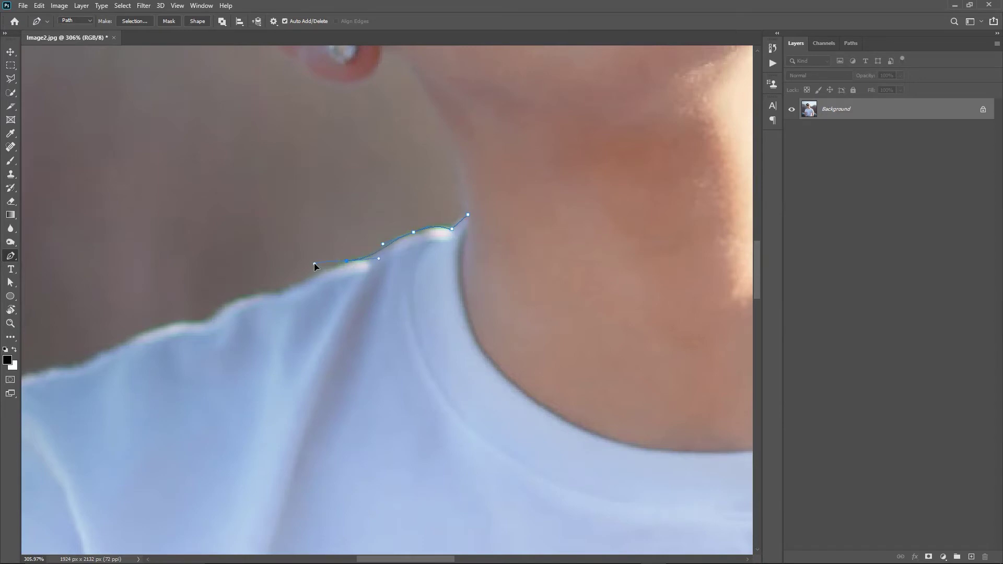
drag(315, 263, 270, 295)
click(313, 275)
drag(138, 339, 118, 347)
click(80, 367)
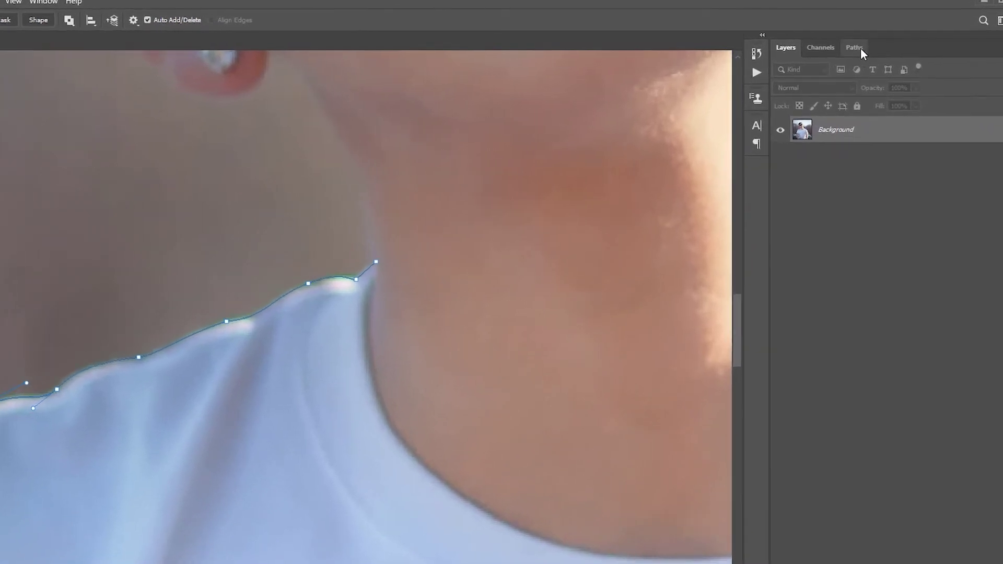
click(862, 50)
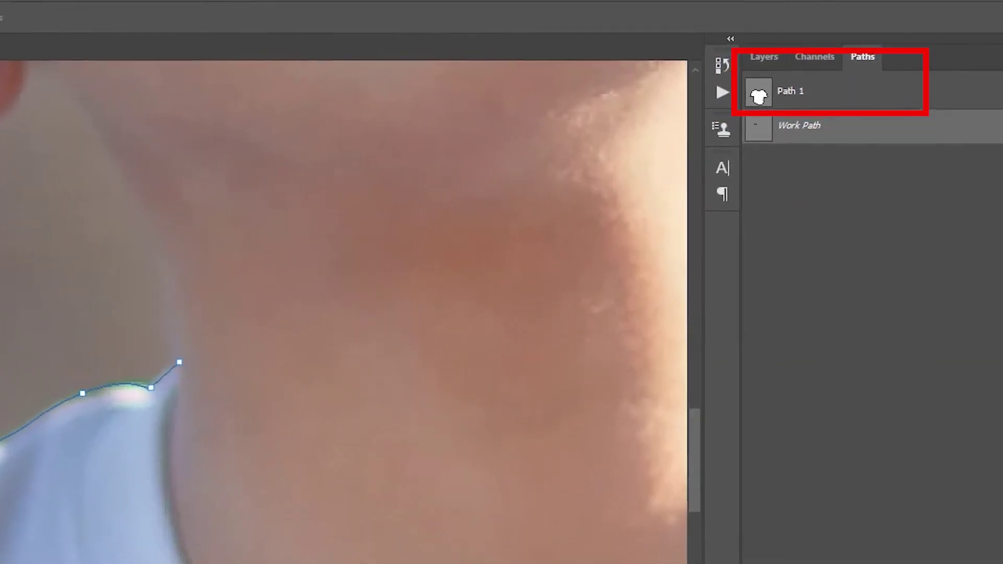
Delete the Work Path, load Path 1 as a selection, and copy the shirt to a new layer.
key(Delete)
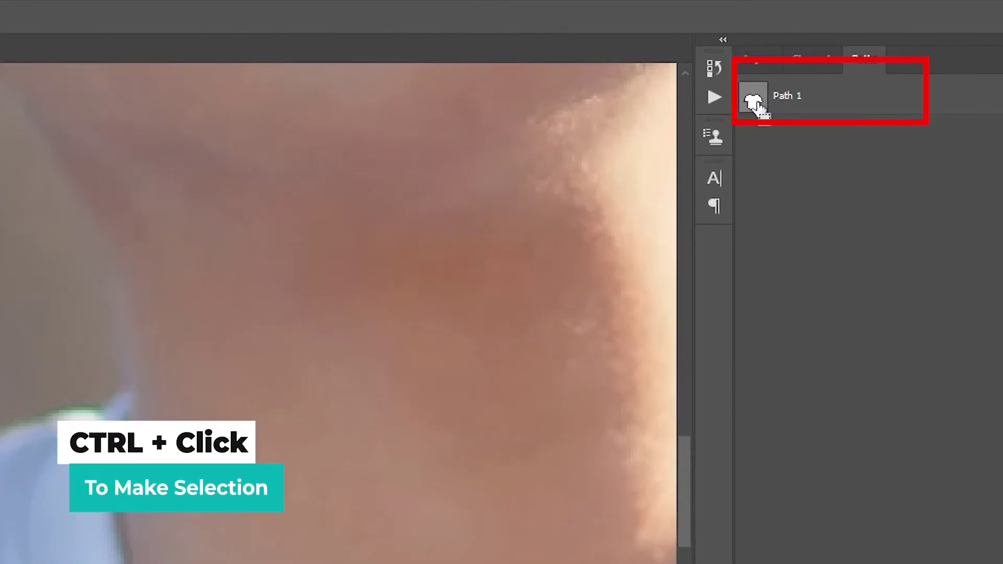
ctrl+click(755, 103)
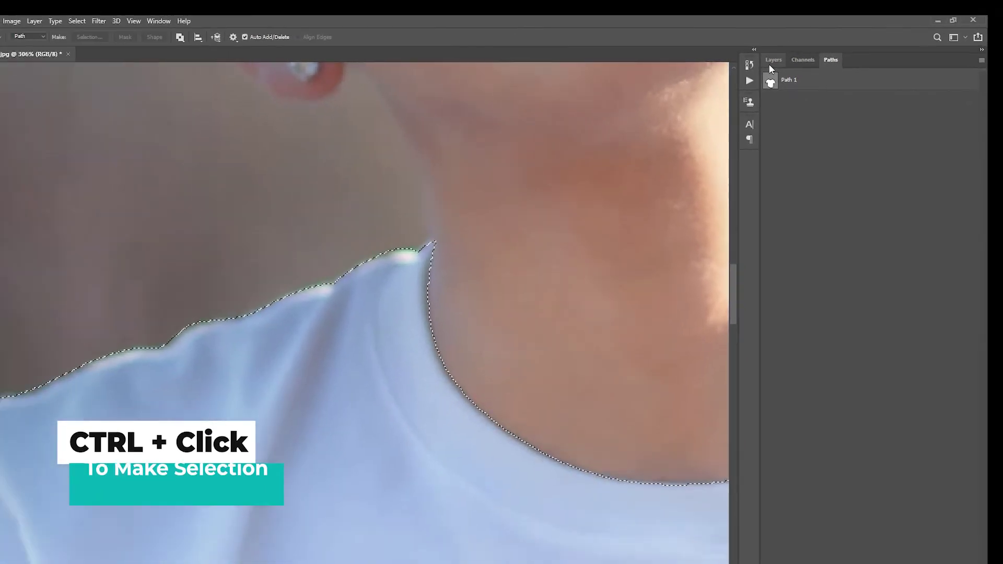
click(797, 43)
key(ctrl+0)
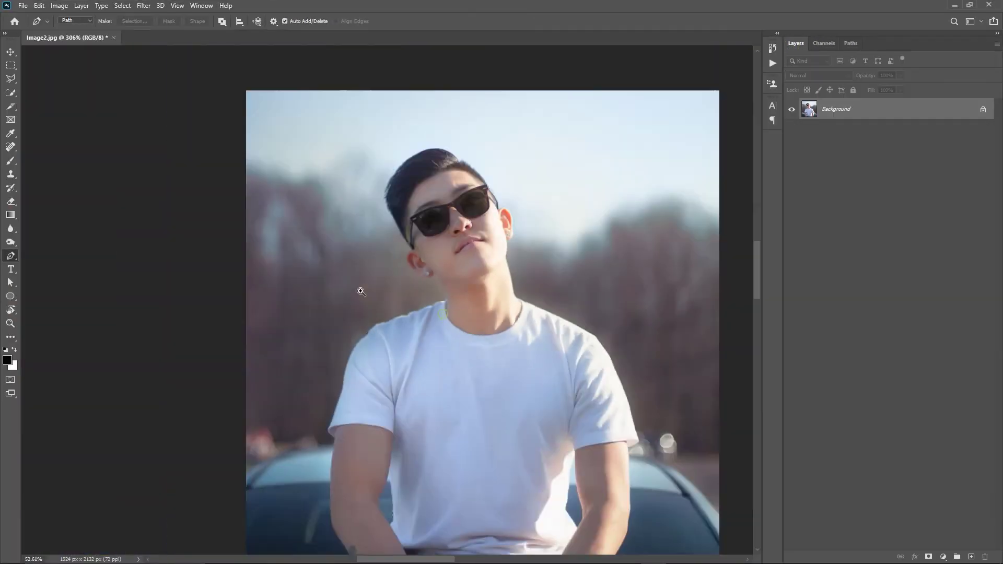
key(ctrl+j)
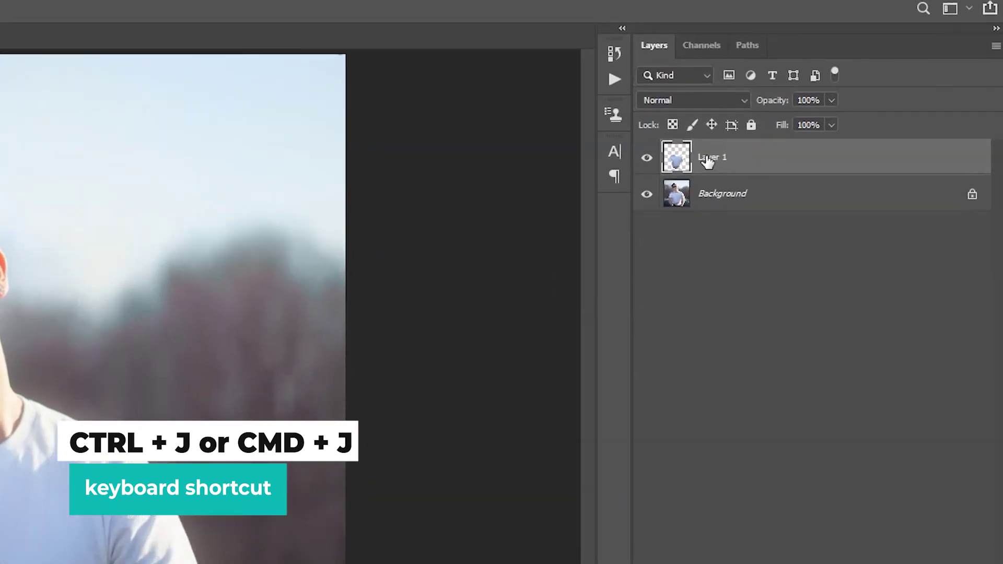
Rename the new layer 'Shadows', set its blend mode to Multiply, and desaturate it.
double_click(713, 157)
text(Sh)
text(ows)
key(Return)
click(694, 100)
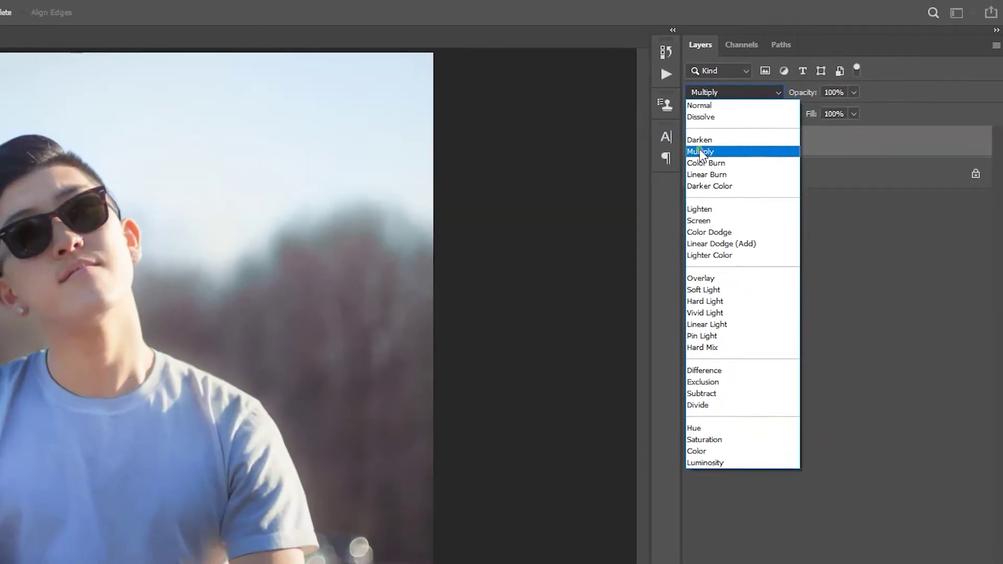
click(655, 168)
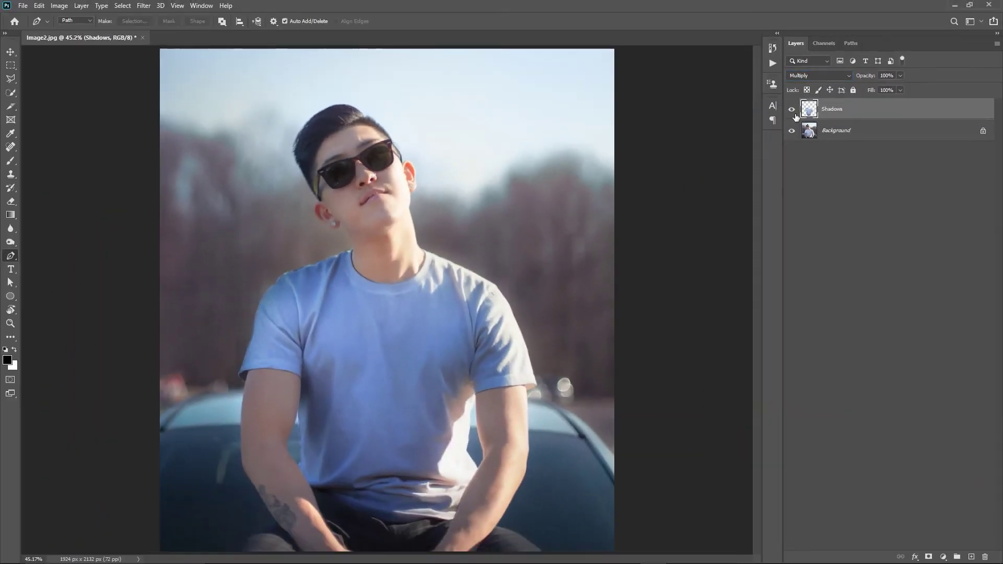
click(60, 7)
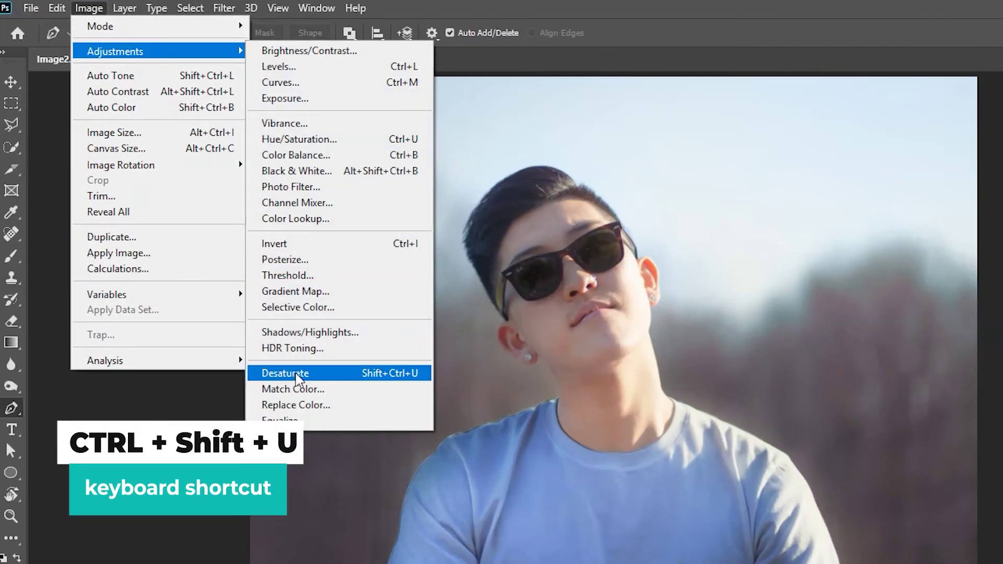
click(286, 373)
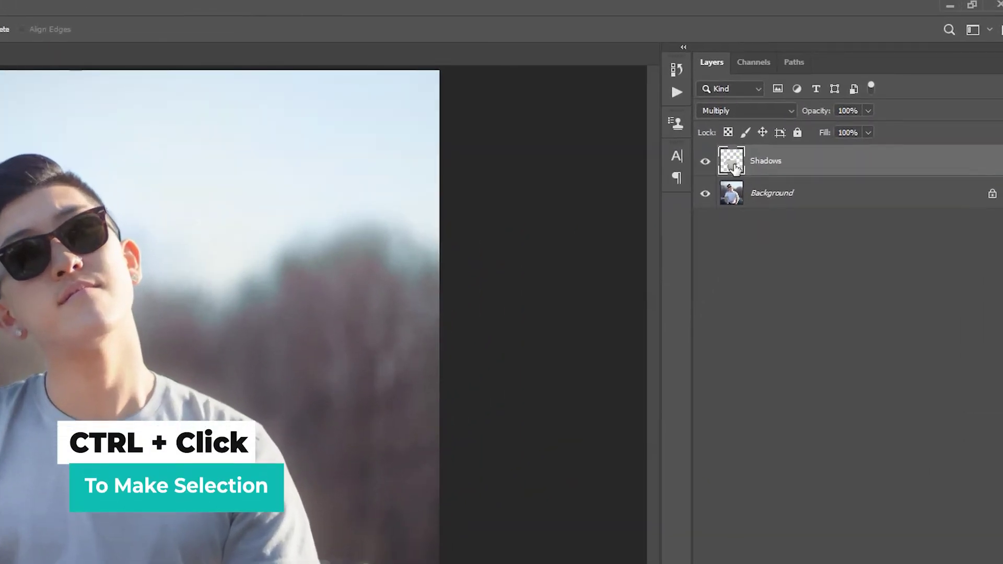
Add a white Solid Color fill layer masked to the shirt selection from Shadows.
ctrl+click(733, 160)
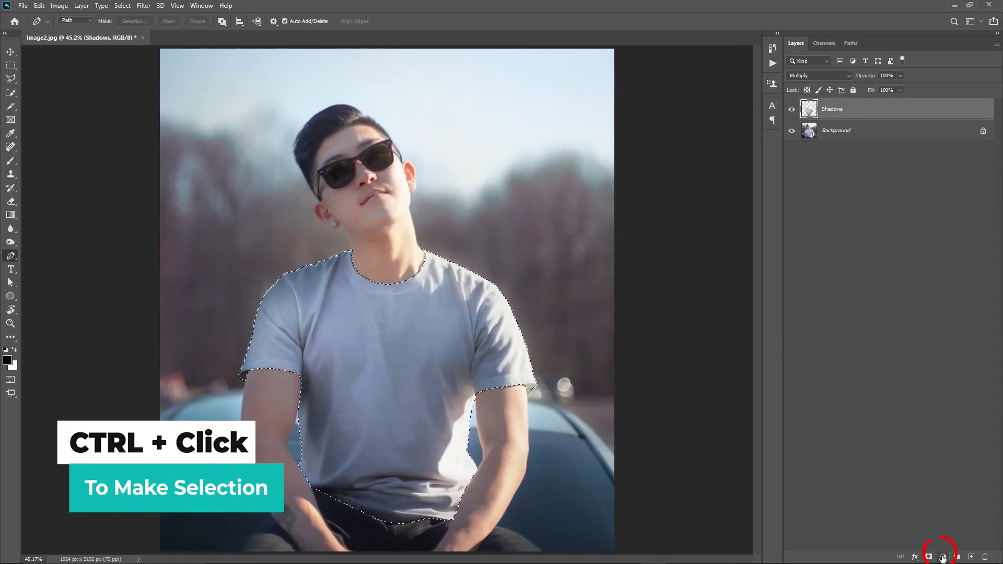
click(944, 557)
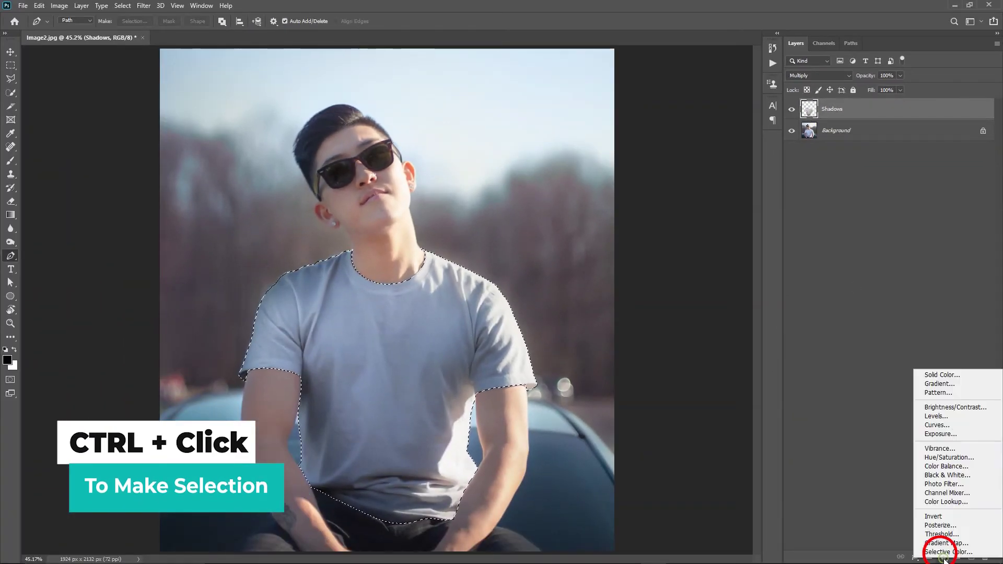
click(958, 375)
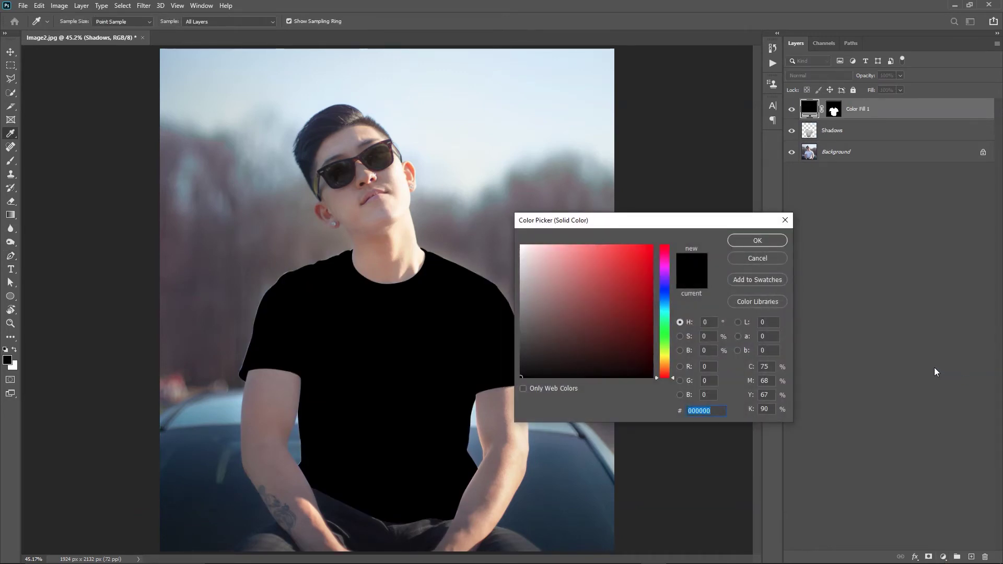
drag(577, 302, 521, 247)
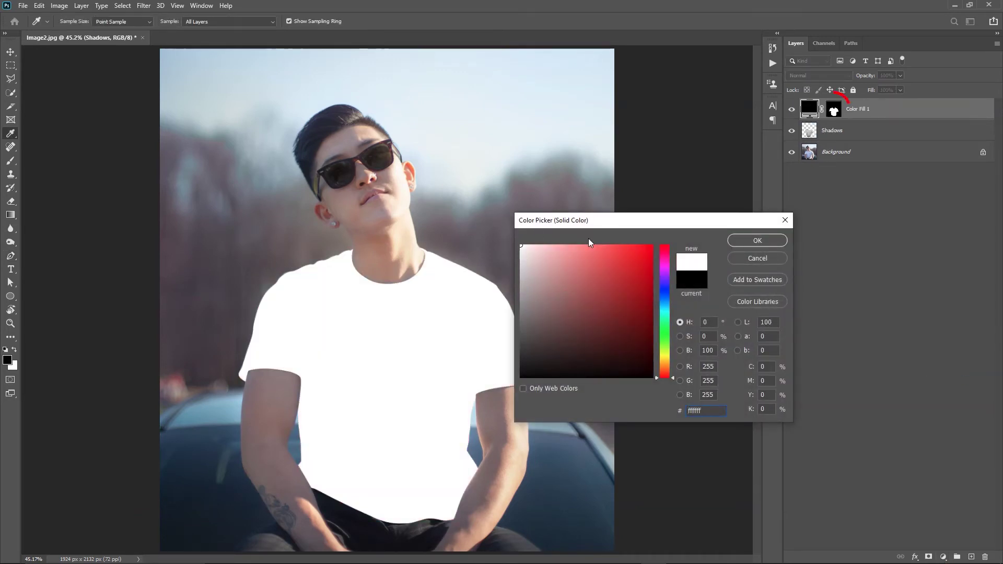
click(757, 241)
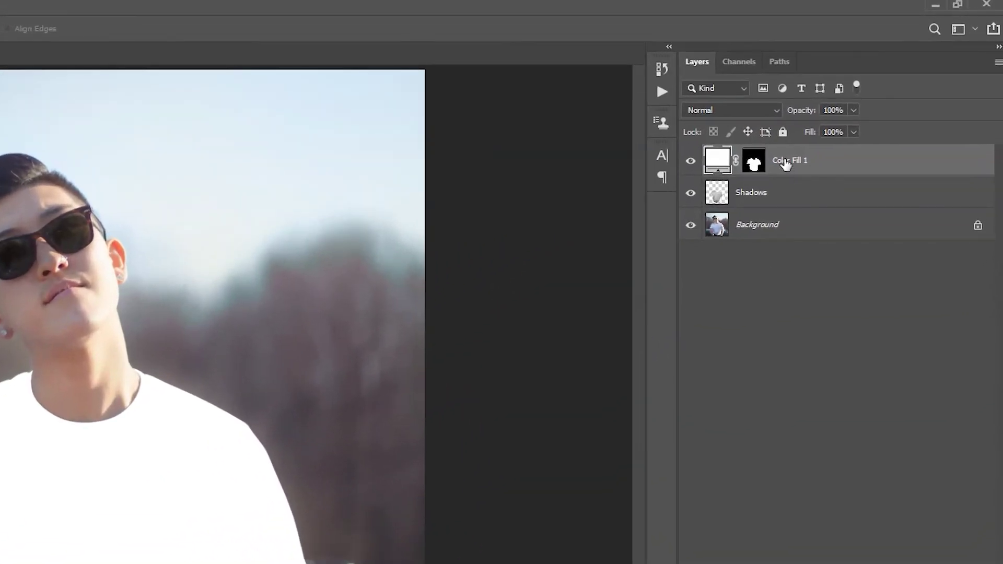
Rename the fill layer 'Color' and move it below the Shadows layer.
double_click(786, 160)
text(Color)
key(Return)
drag(786, 160, 782, 206)
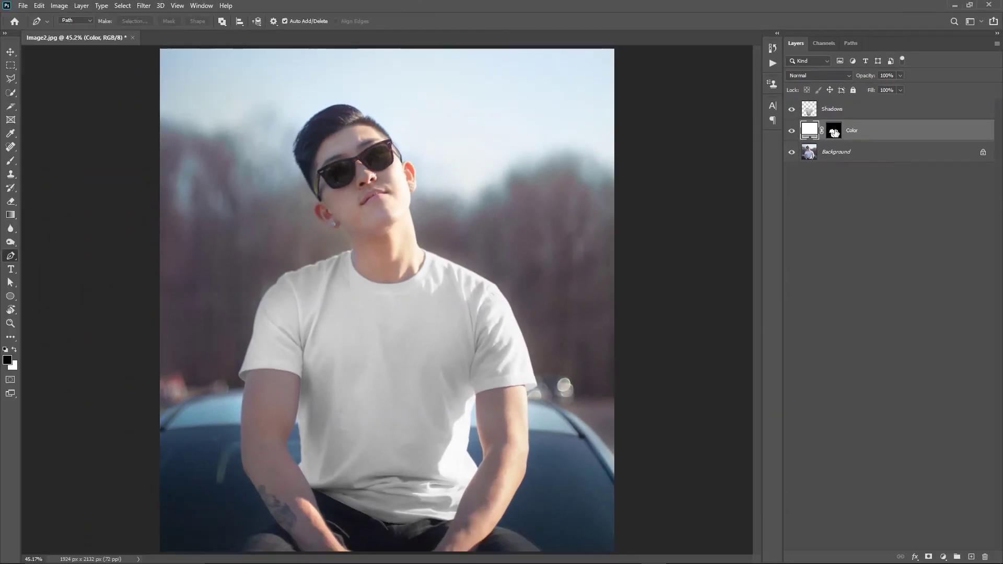
Change the Color fill layer from white to red.
click(809, 130)
double_click(811, 130)
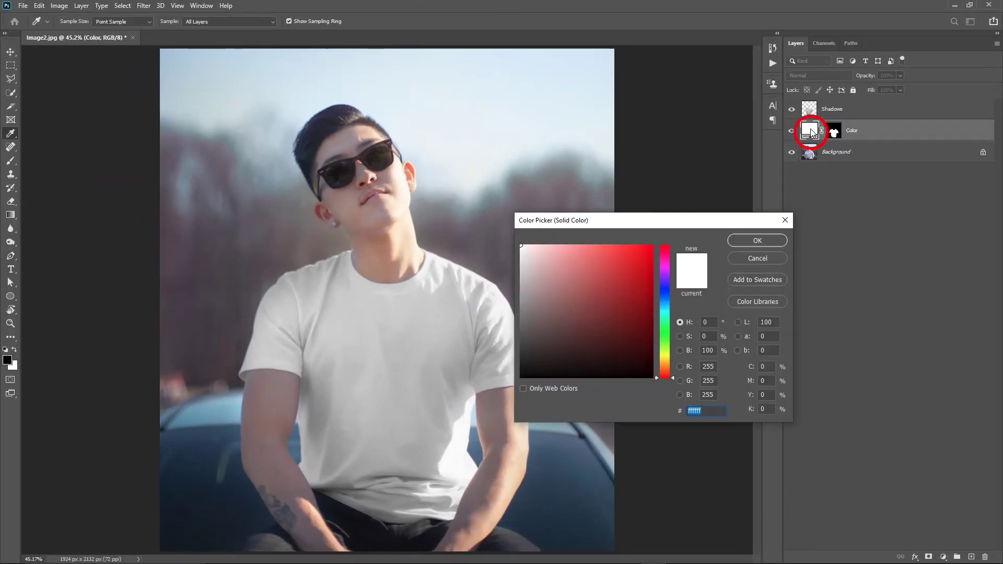
mouse_move(649, 250)
mouse_down()
mouse_move(612, 275)
mouse_move(611, 265)
mouse_up()
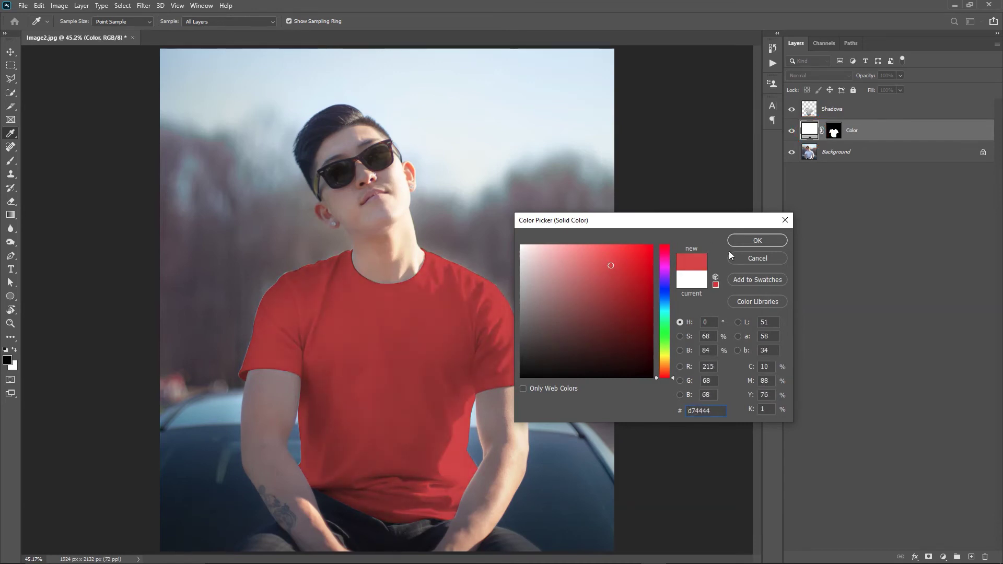
click(749, 242)
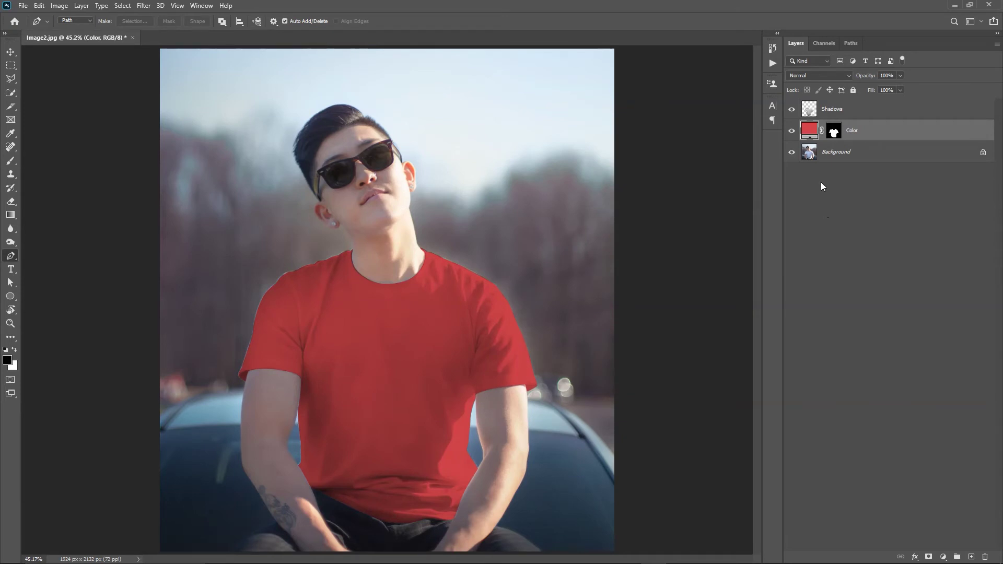
Darken the shirt fill to a deeper red, #cd2f2f.
click(833, 113)
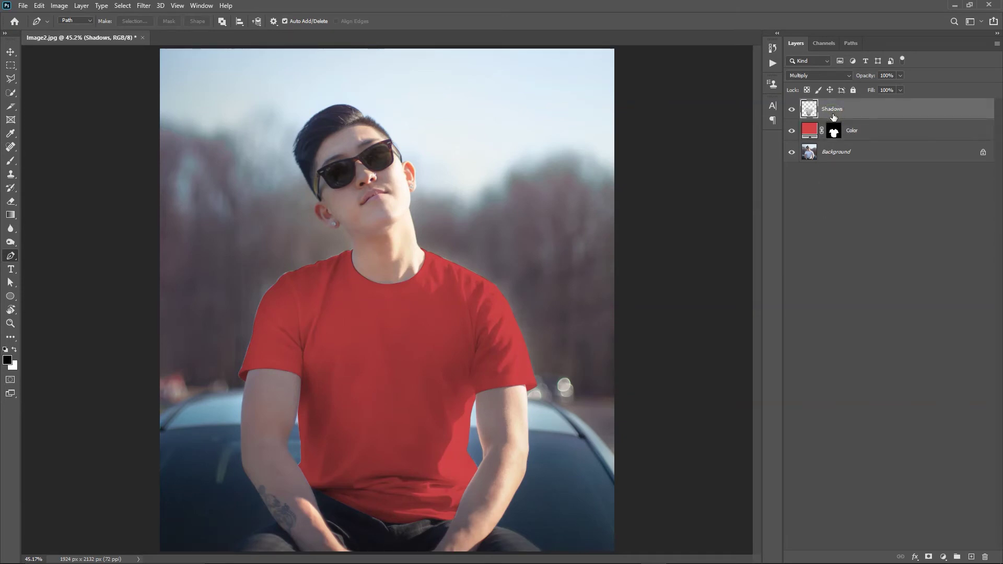
double_click(809, 131)
drag(627, 312, 623, 270)
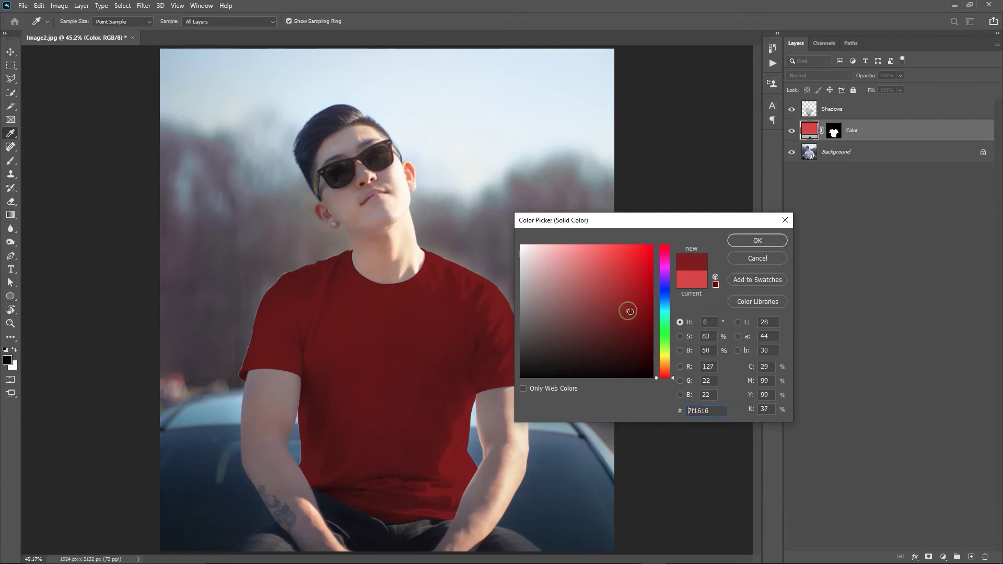
click(757, 240)
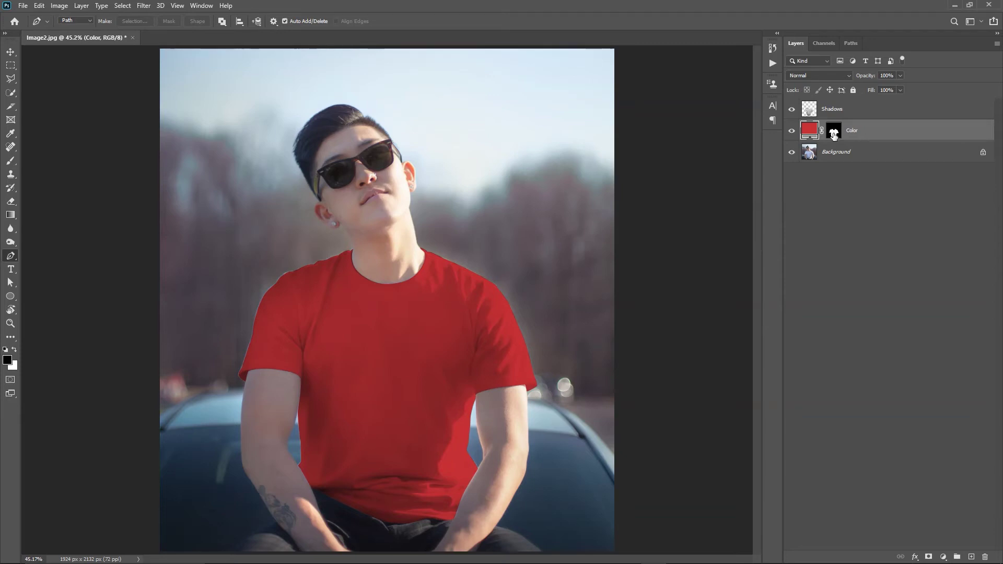
scroll(242, 361, up, 3)
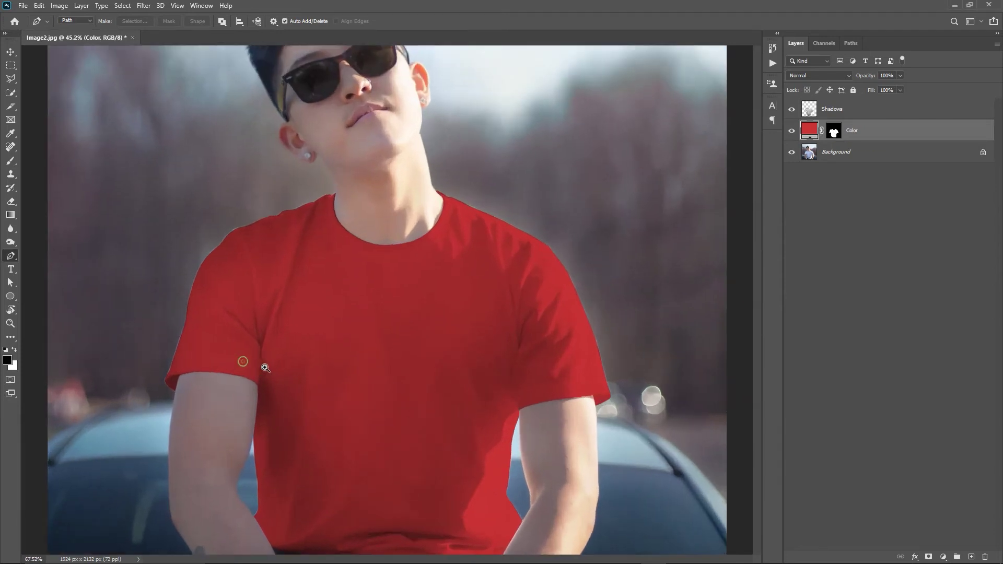
Blur the Color layer mask's left shoulder edge with the Blur tool, then reopen the fill colour picker.
drag(242, 361, 213, 325)
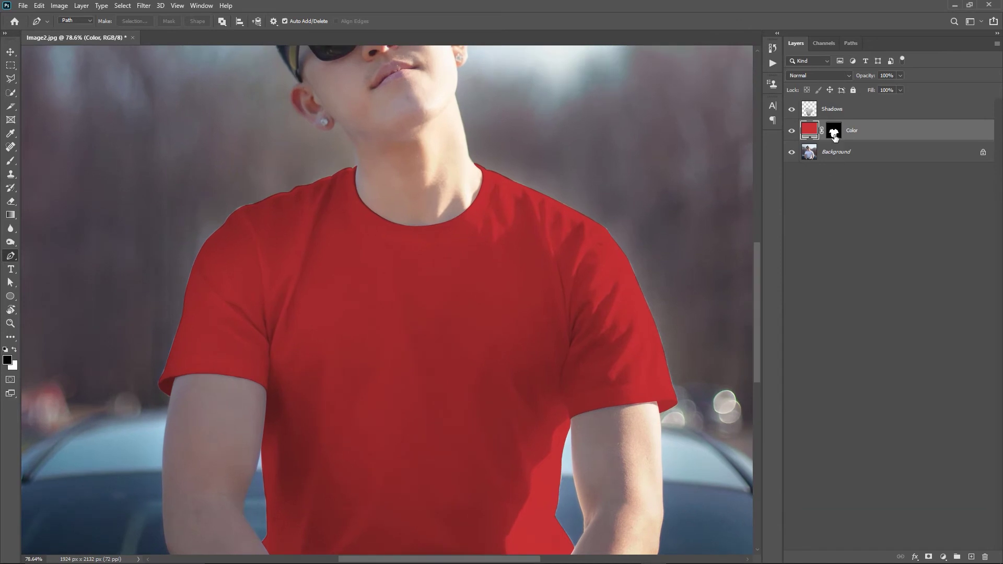
click(834, 131)
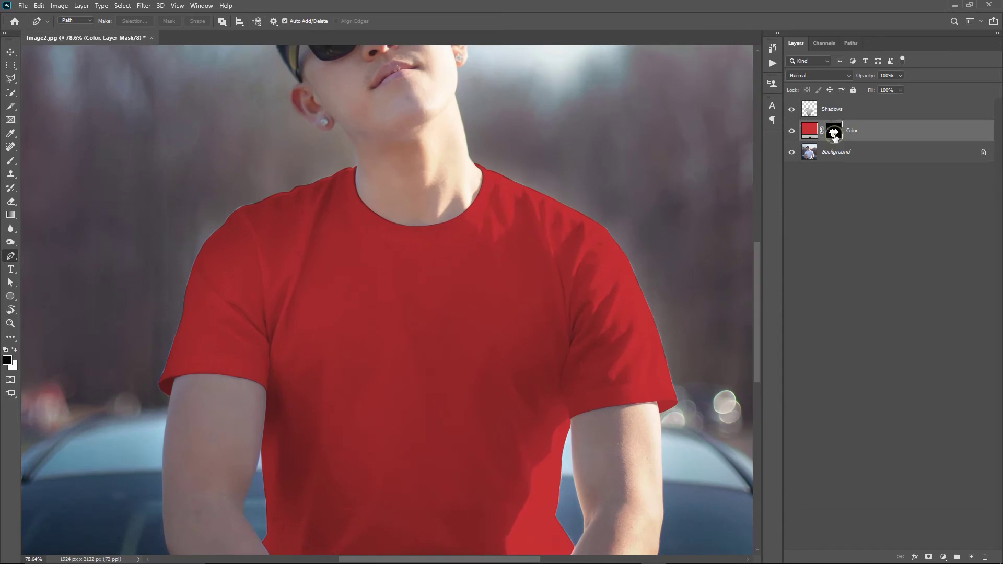
right_click(11, 229)
click(43, 229)
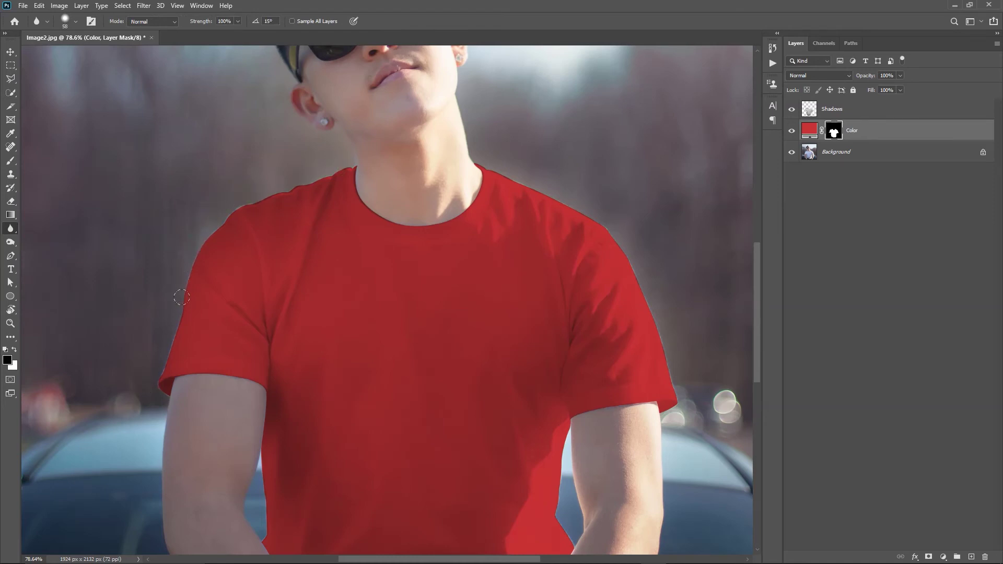
alt+click(834, 131)
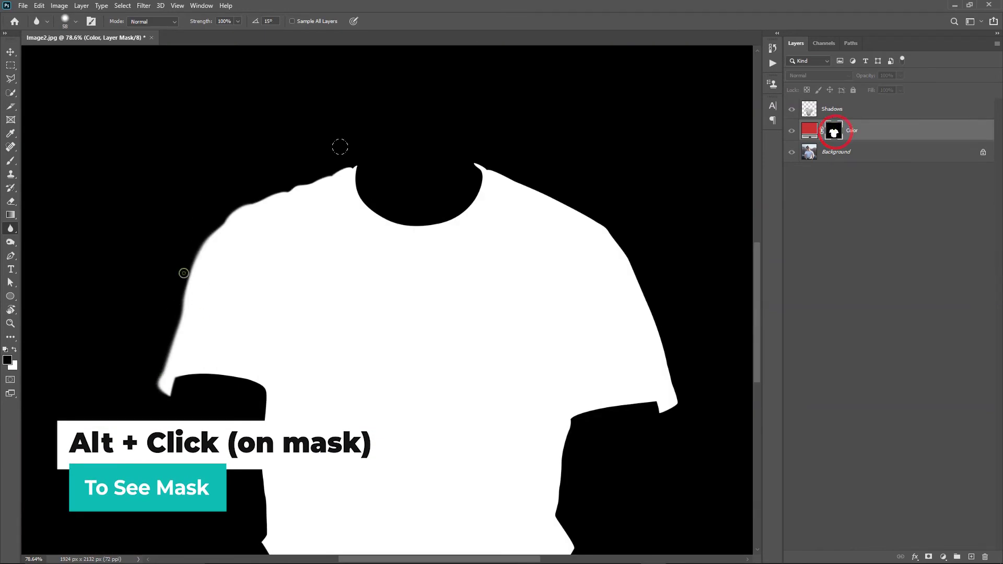
drag(267, 192, 300, 187)
alt+click(833, 132)
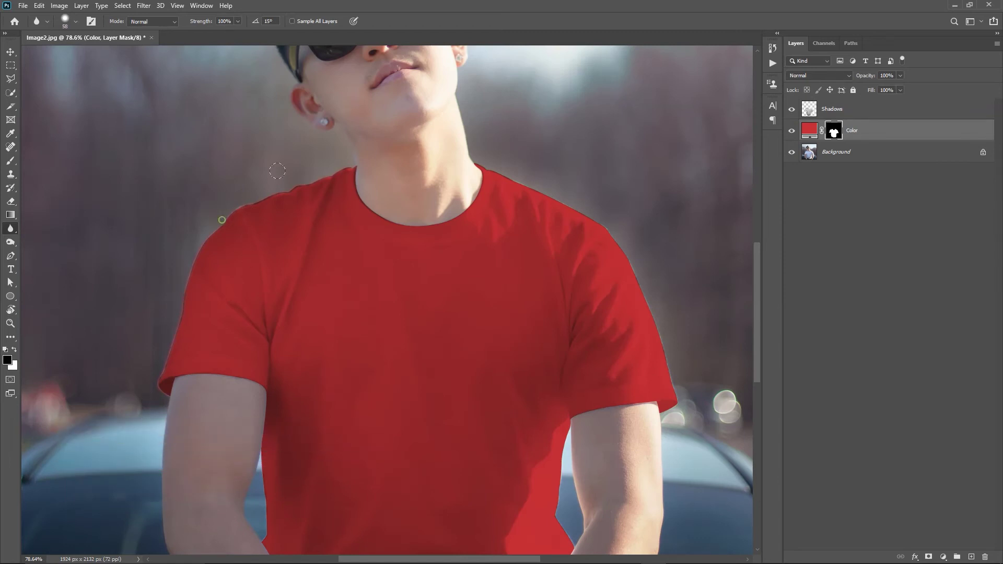
scroll(384, 276, down, 3)
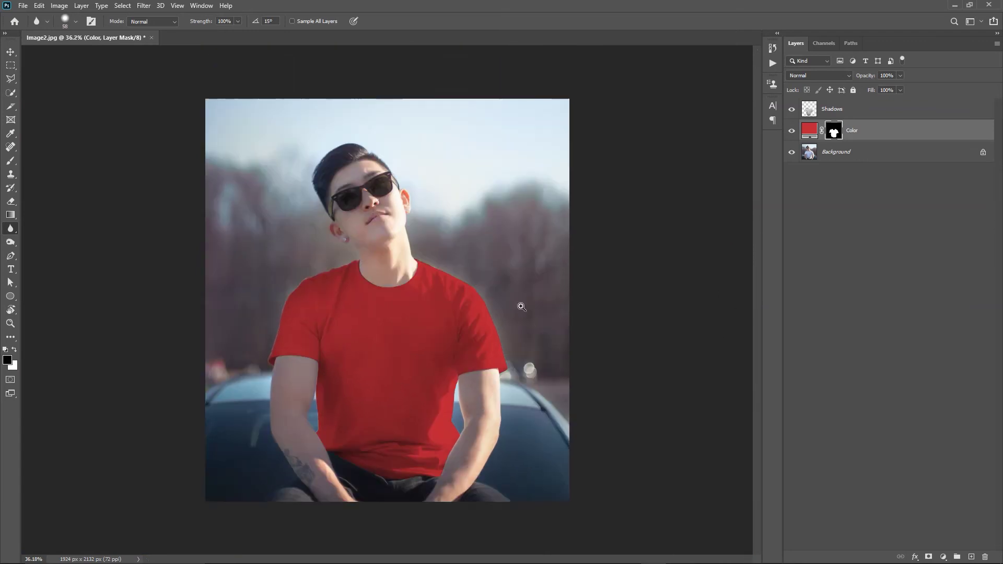
scroll(521, 309, up, 4)
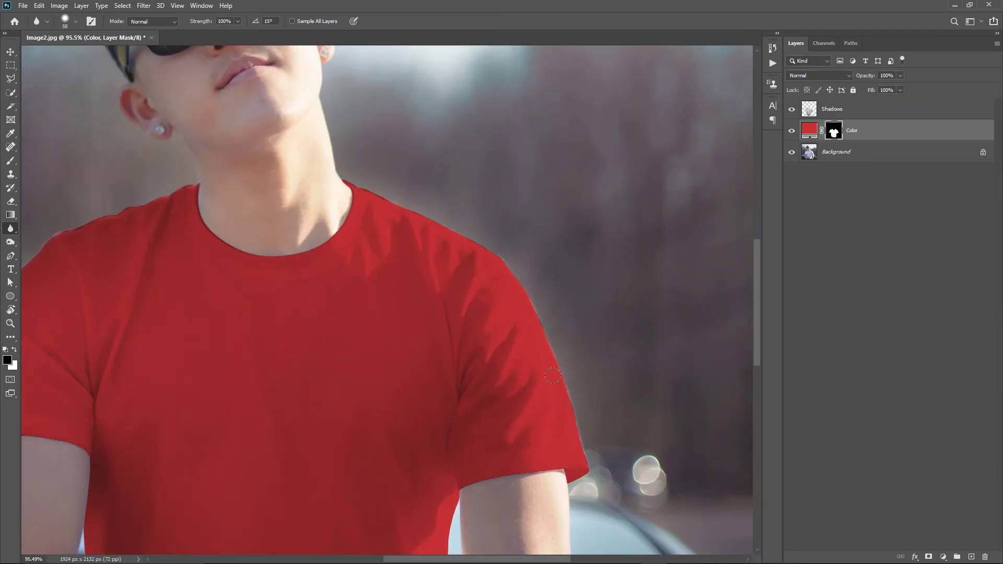
scroll(552, 376, down, 1)
scroll(487, 259, down, 1)
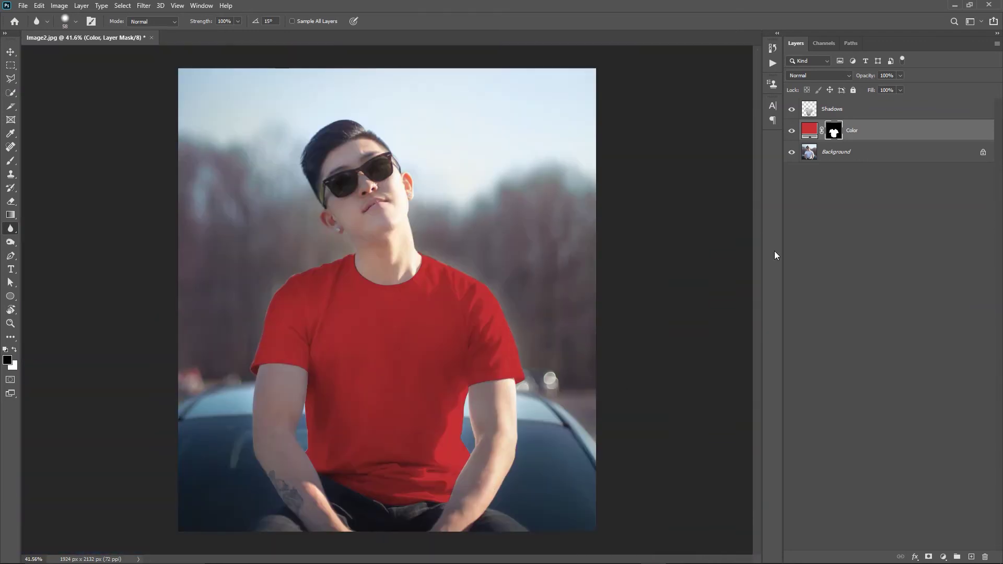
double_click(809, 130)
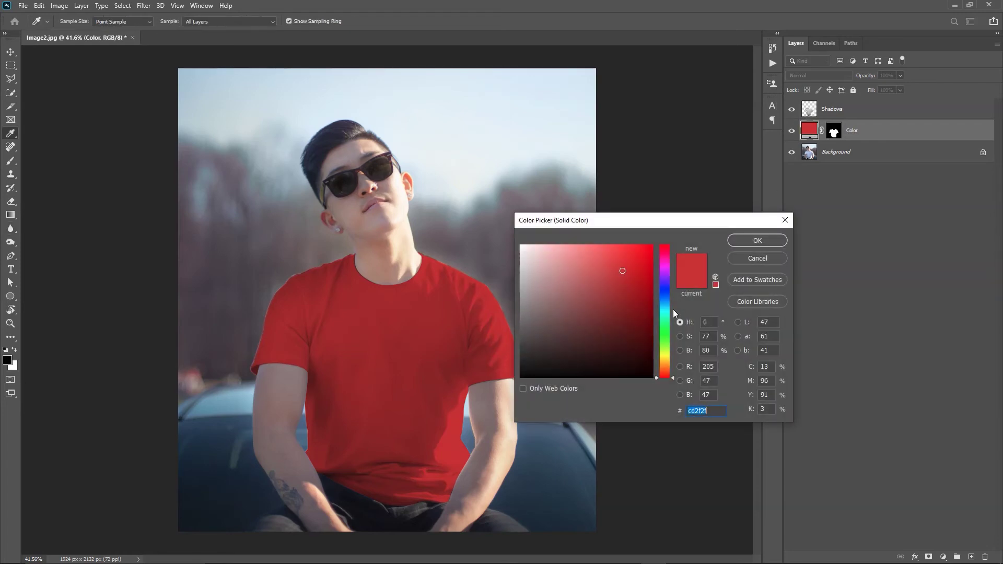
Set the Color fill to a lighter, less saturated cyan and confirm it.
drag(666, 313, 665, 312)
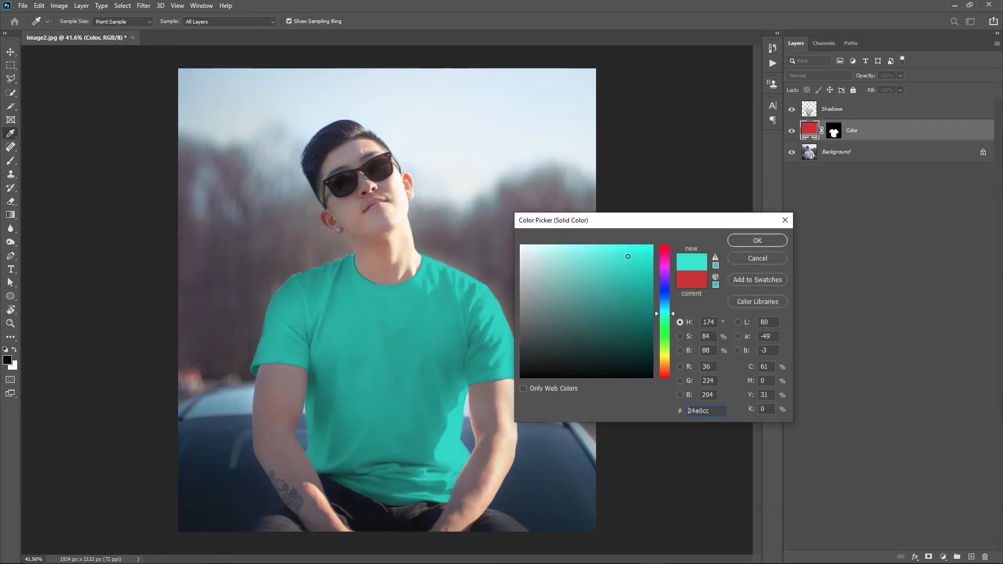
drag(627, 256, 612, 253)
click(757, 241)
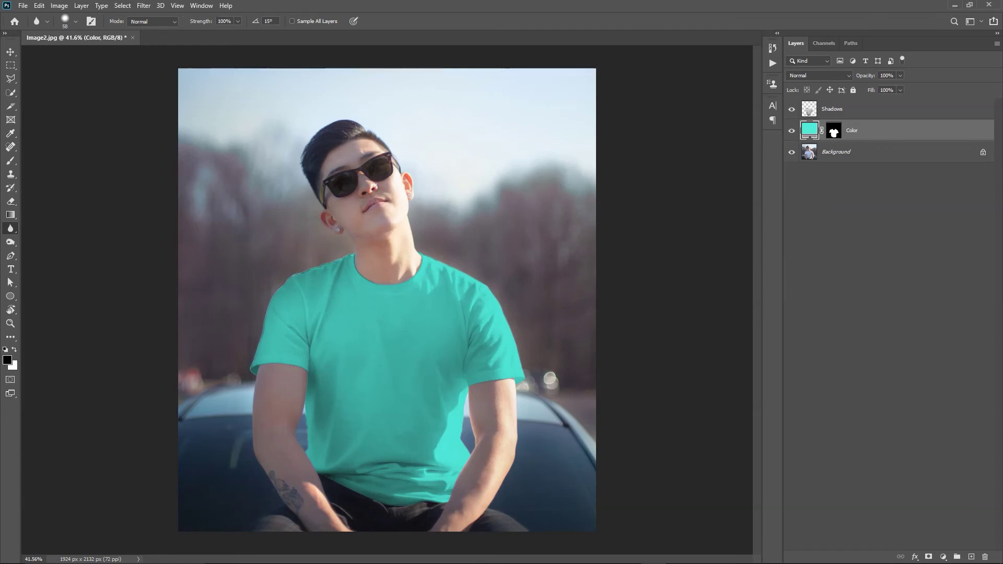
click(850, 110)
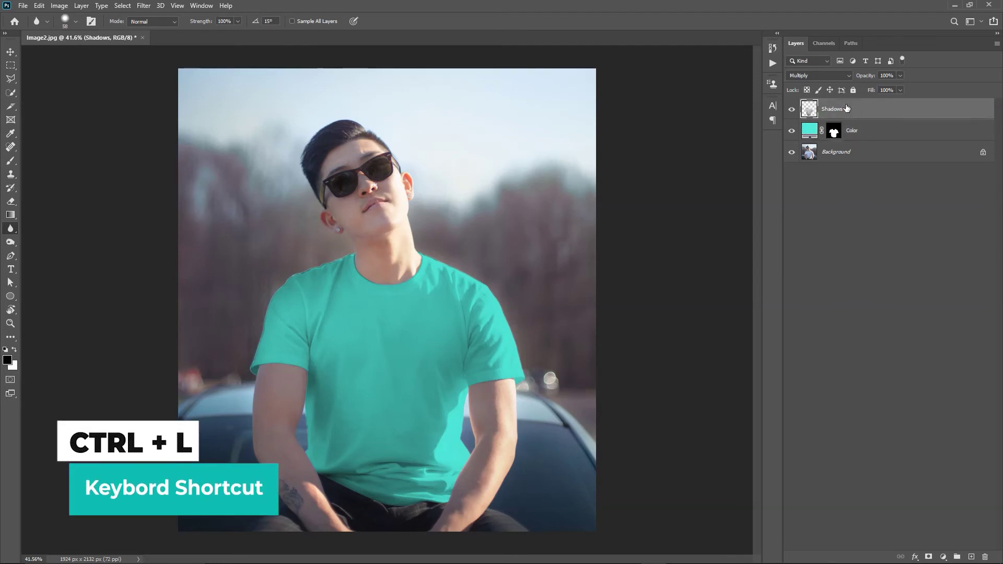
Apply Levels to the Shadows layer, raising the black input and darkening midtones to deepen folds.
key(ctrl+l)
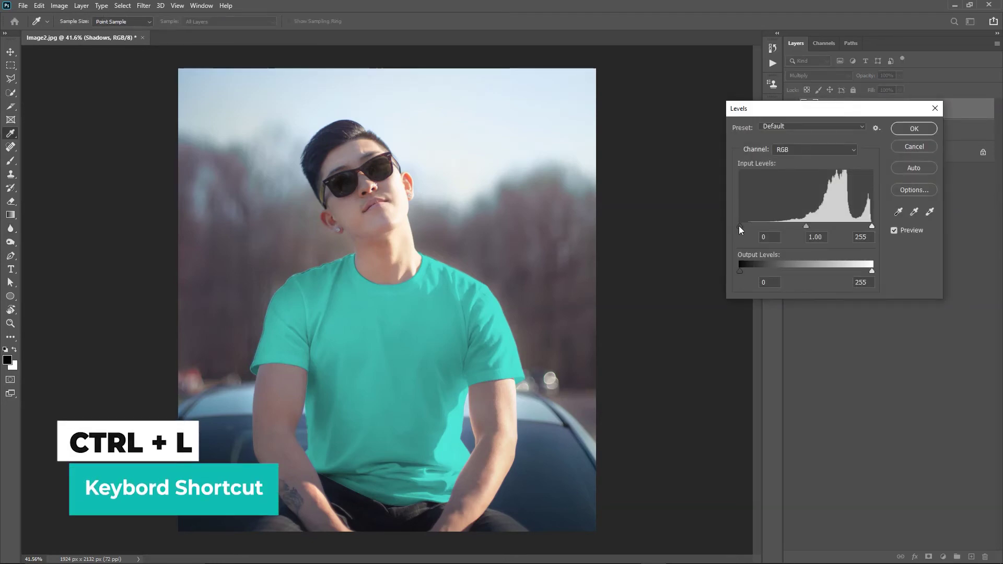
drag(739, 226, 758, 226)
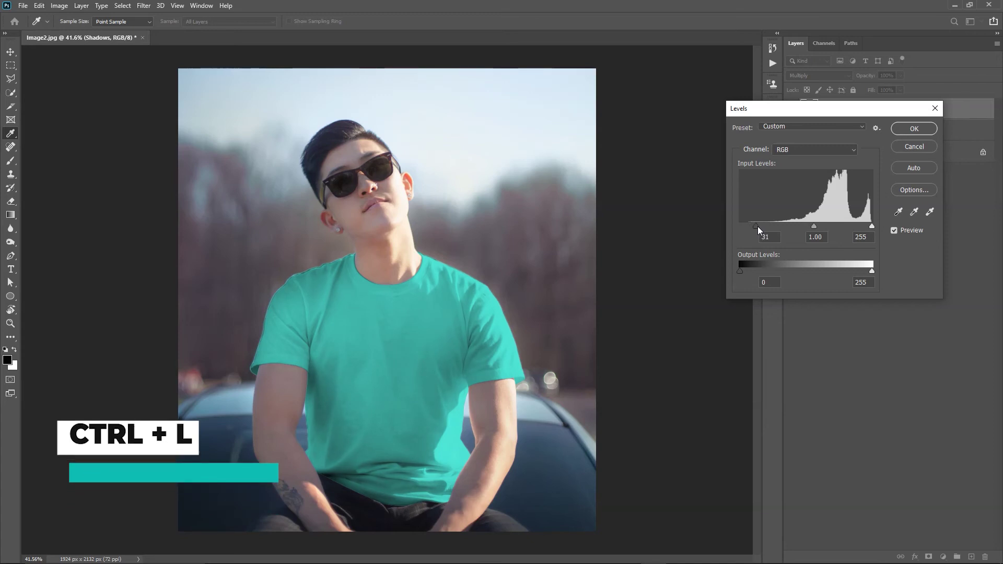
drag(758, 227, 745, 227)
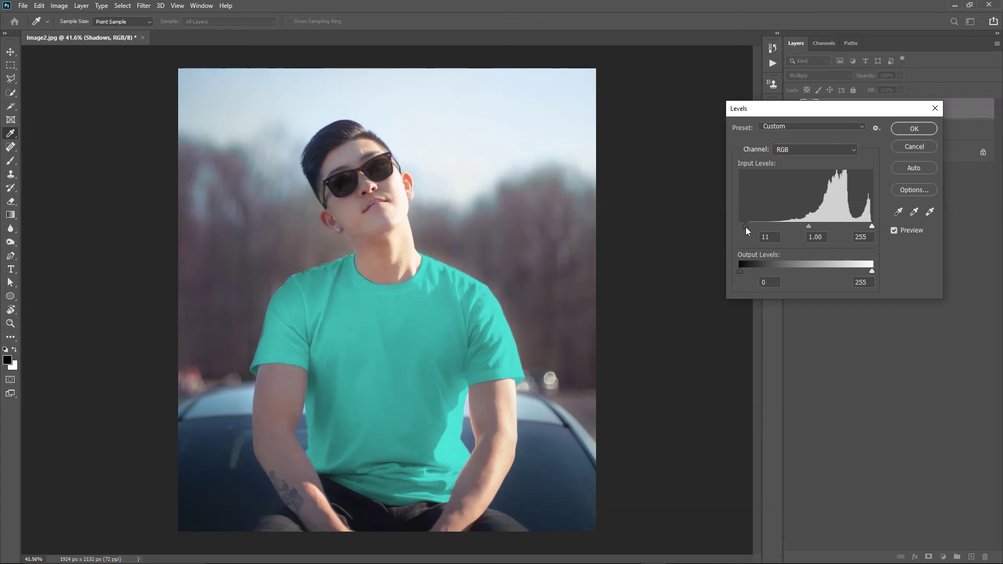
drag(811, 227, 820, 226)
click(819, 225)
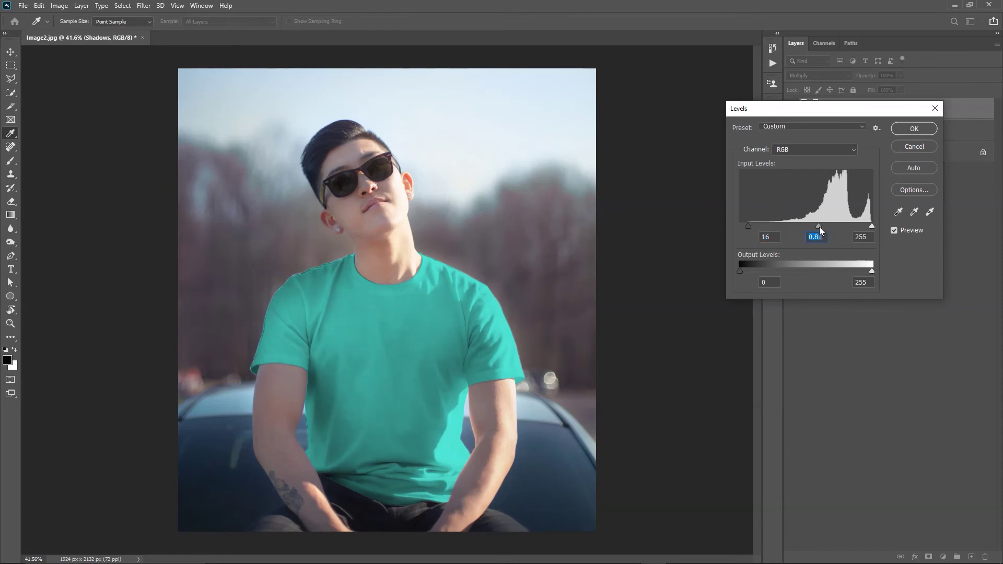
drag(815, 227, 819, 225)
click(915, 128)
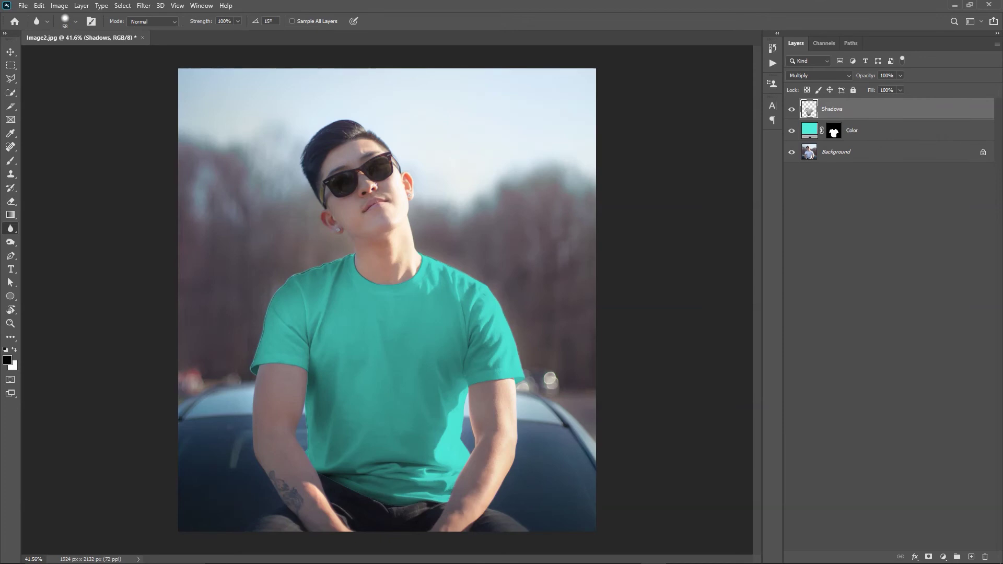
ctrl+click(865, 133)
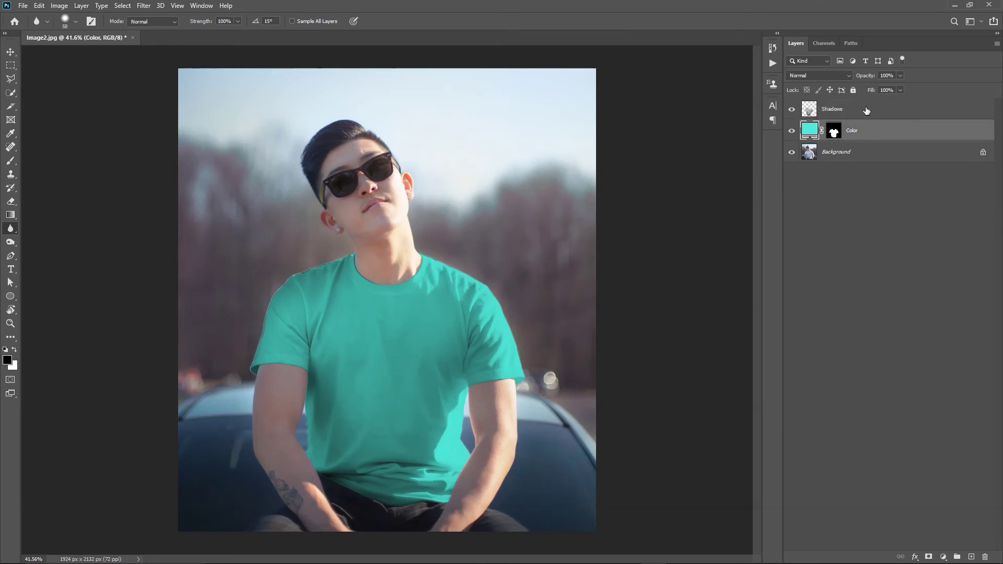
Shrink the 100 Design folder window and drop thumbnail 2 onto the shirt, confirming placement.
key(v)
key(alt+Tab)
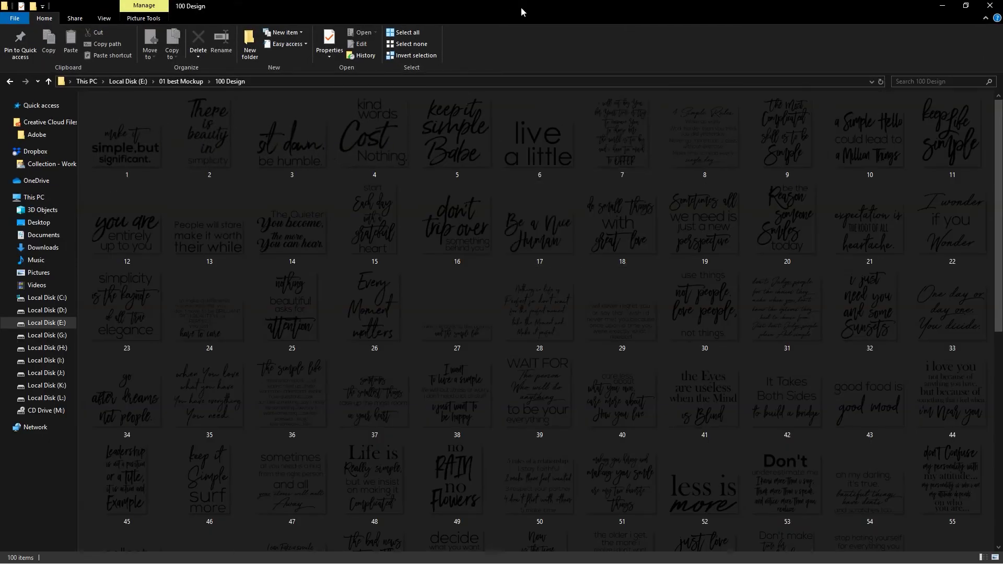
drag(523, 11, 787, 75)
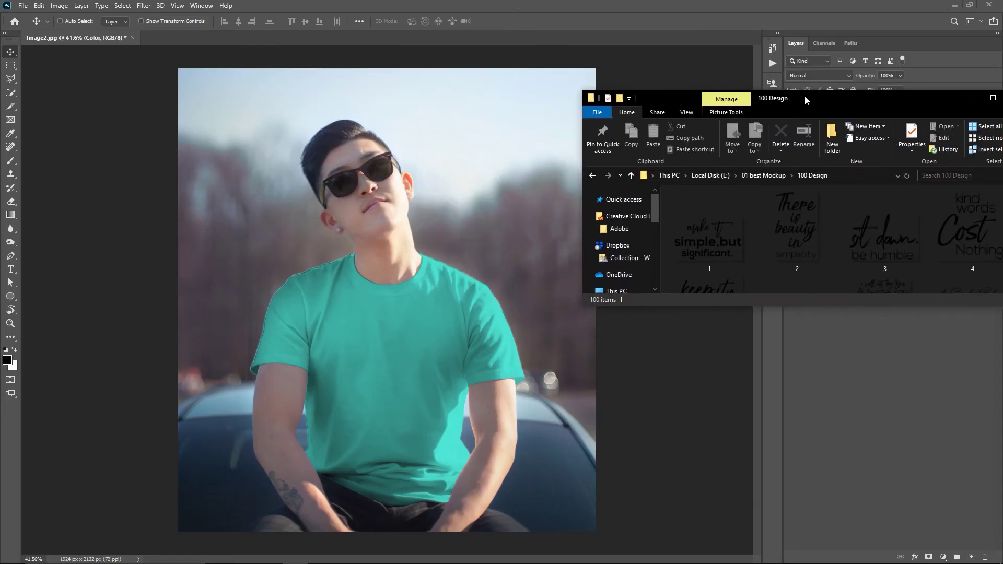
drag(776, 206, 383, 347)
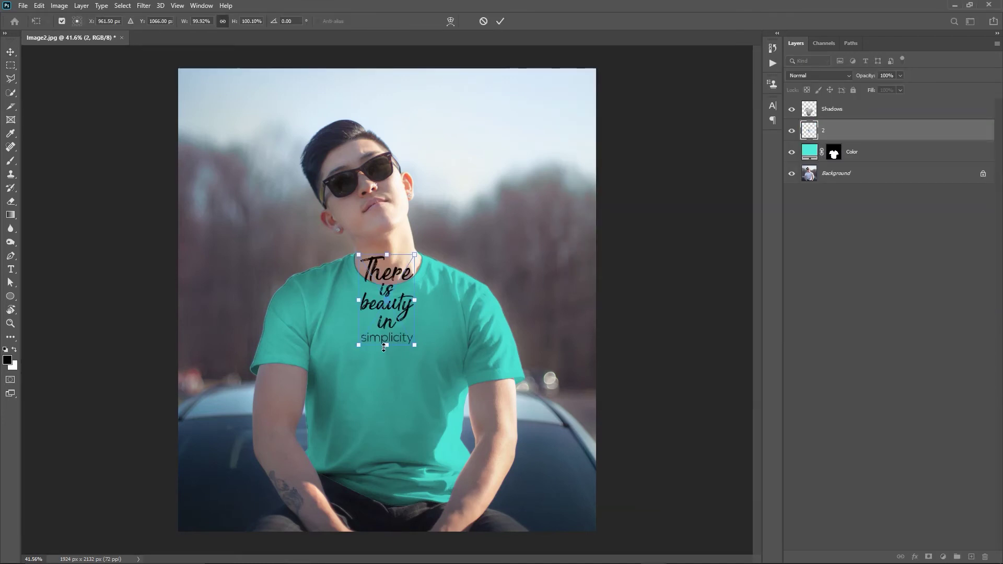
key(Return)
Move the design lower on the chest and scale it up to about 157%.
drag(386, 314, 392, 381)
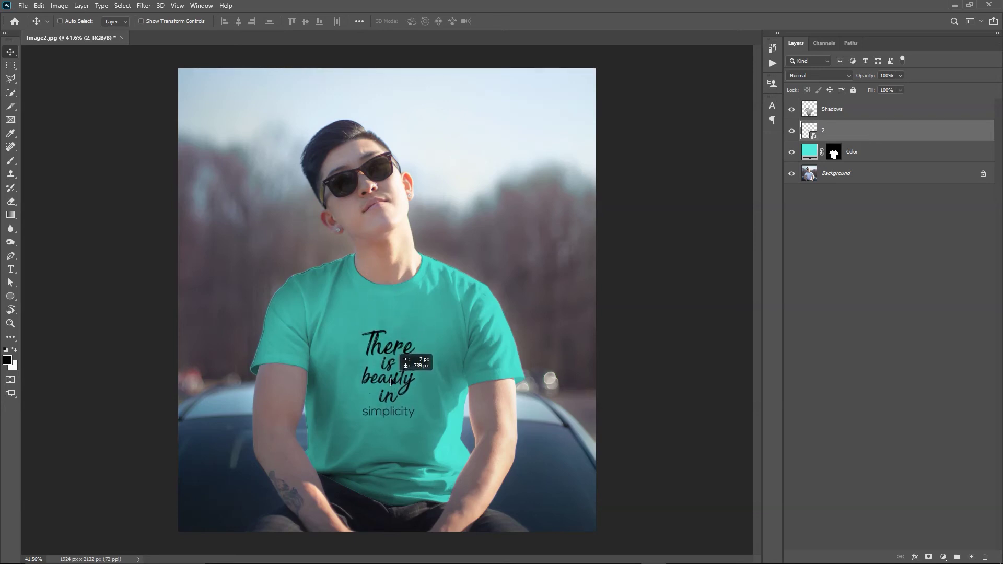
drag(392, 381, 393, 382)
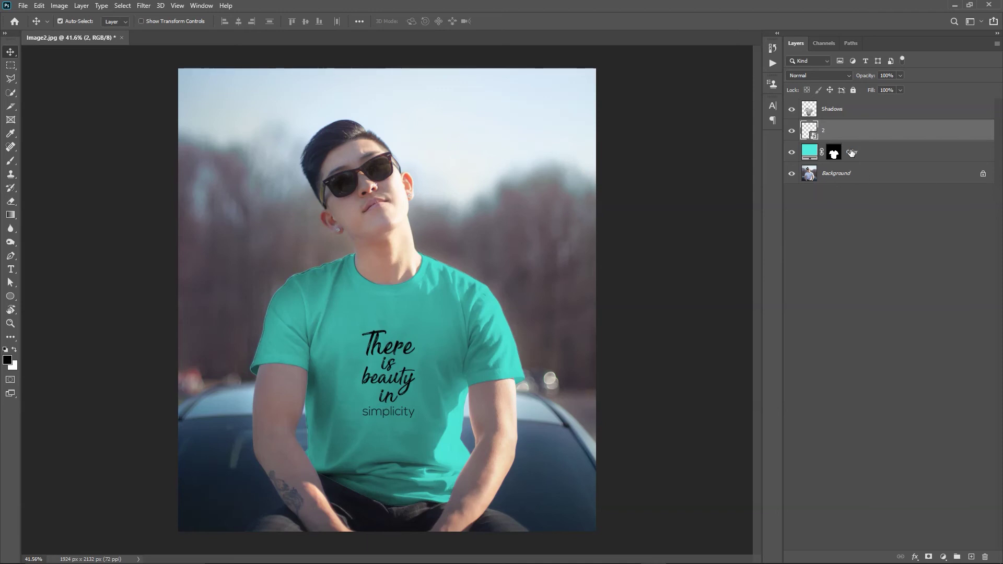
key(ctrl+t)
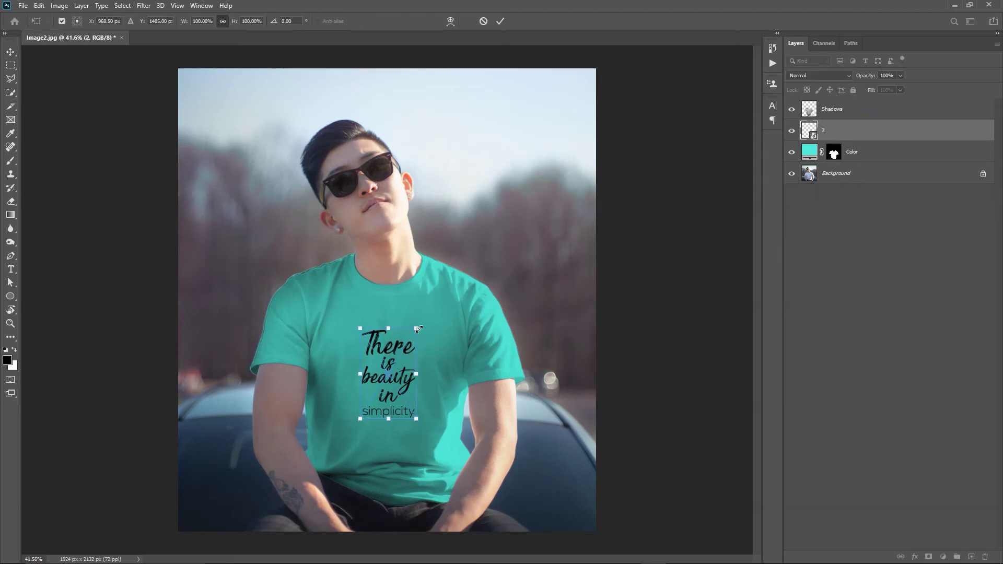
drag(419, 328, 427, 314)
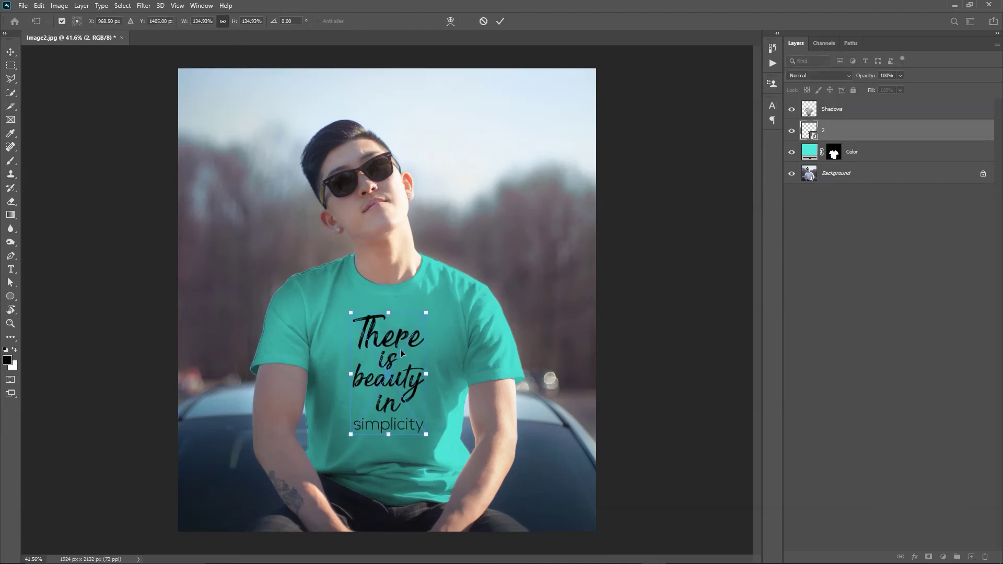
drag(401, 349, 415, 377)
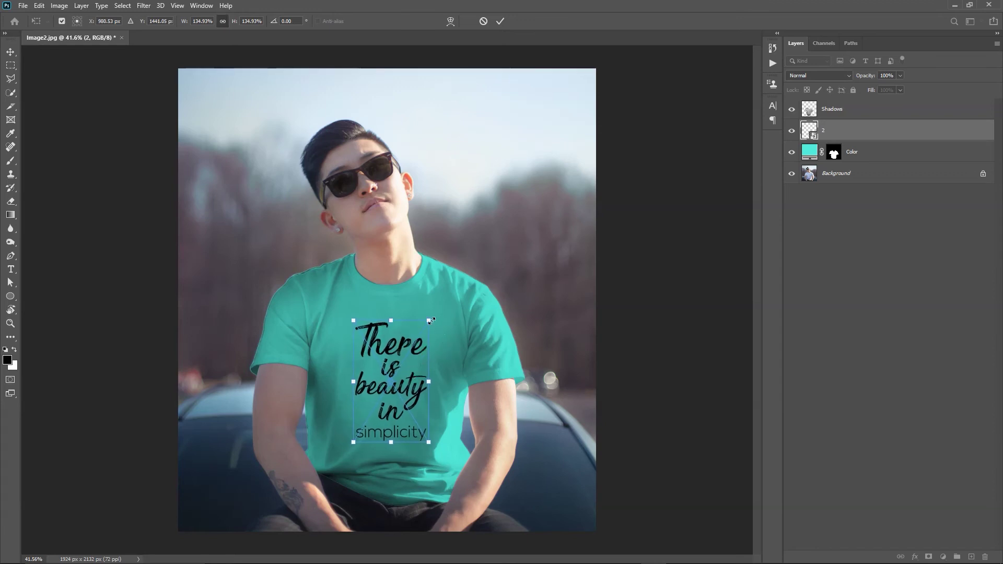
drag(430, 320, 435, 311)
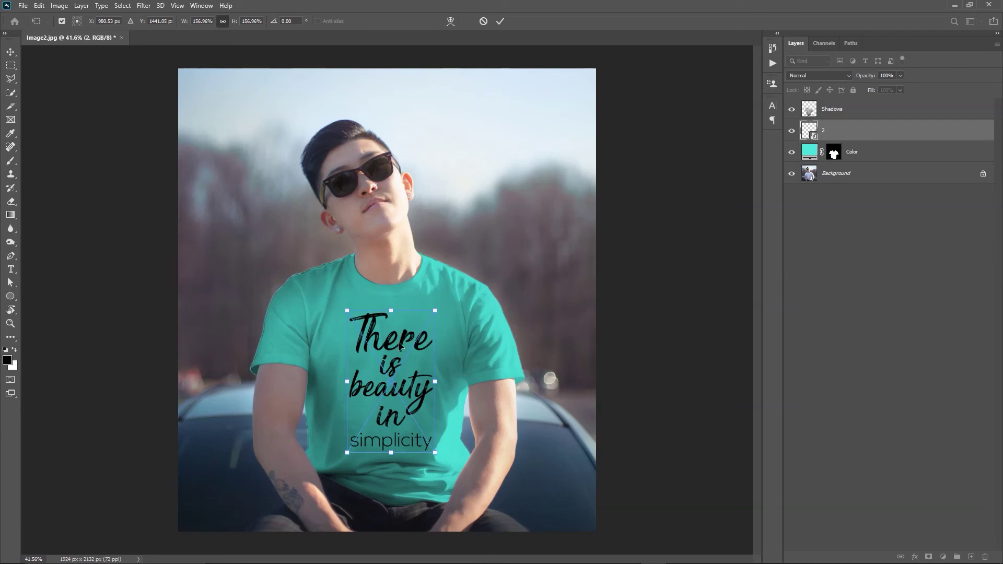
drag(401, 345, 401, 352)
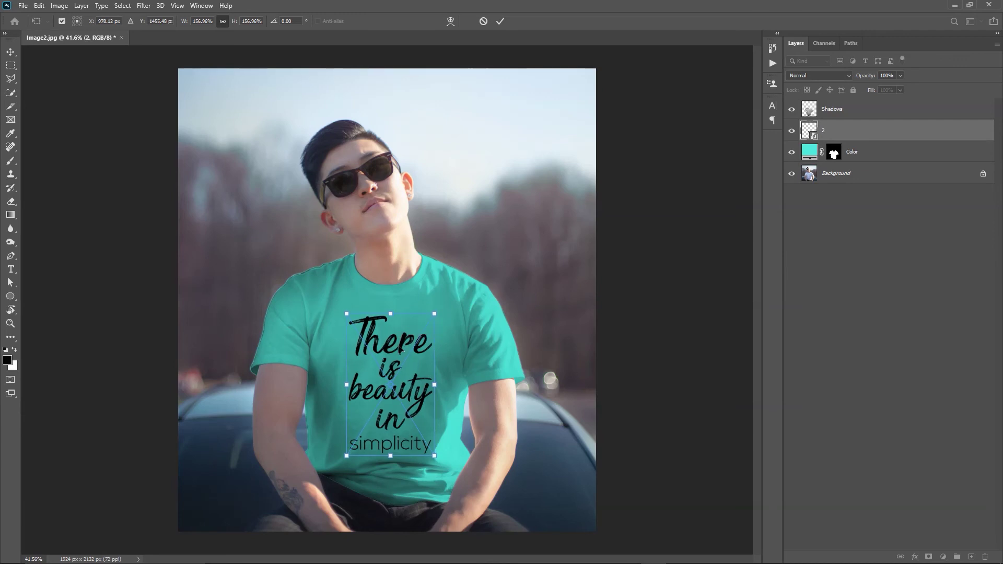
key(Return)
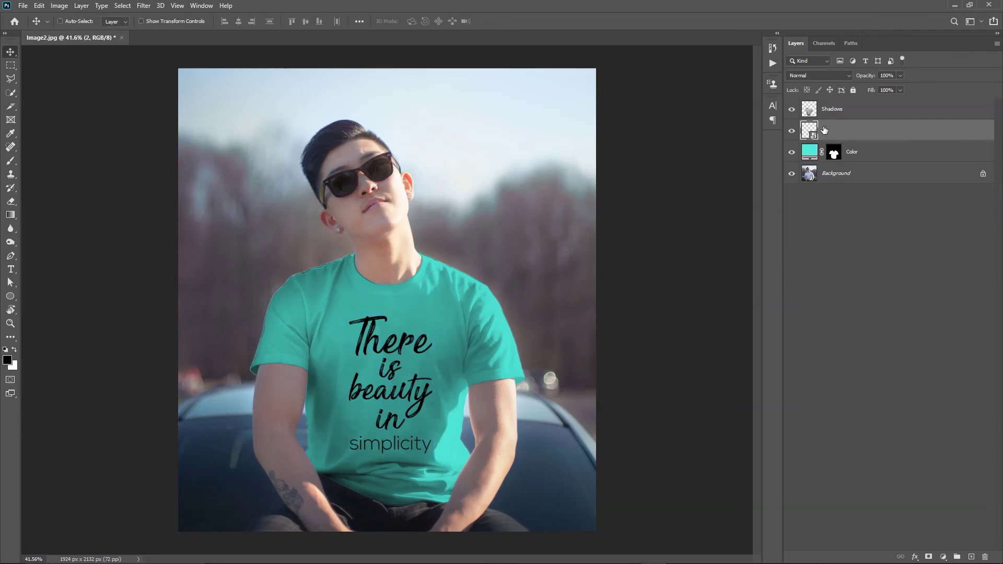
Rename layer '2' to 'Design Here', fit the image on screen, and start Save As.
double_click(823, 132)
text(Des)
text(ign H)
text(ere)
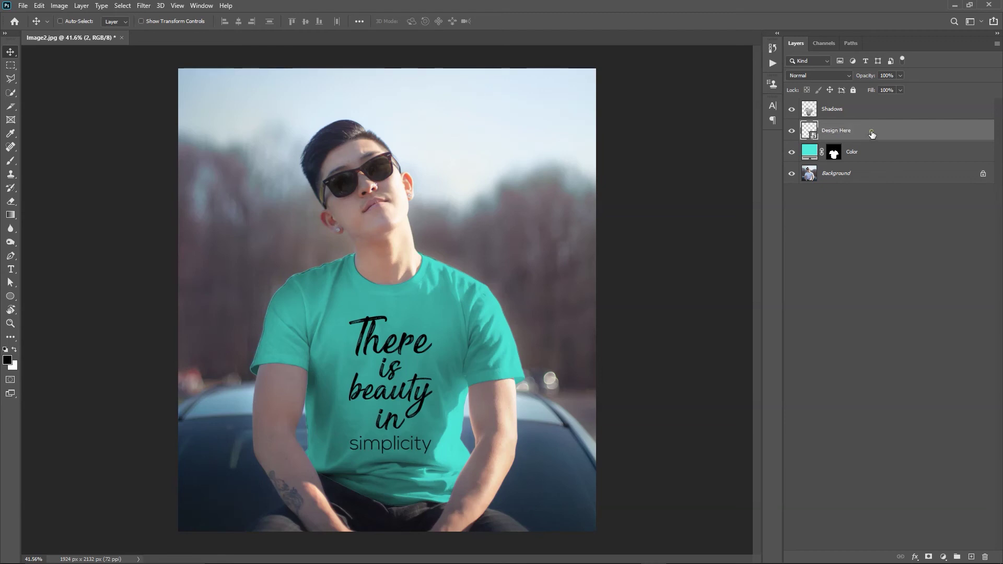
key(Return)
key(ctrl+0)
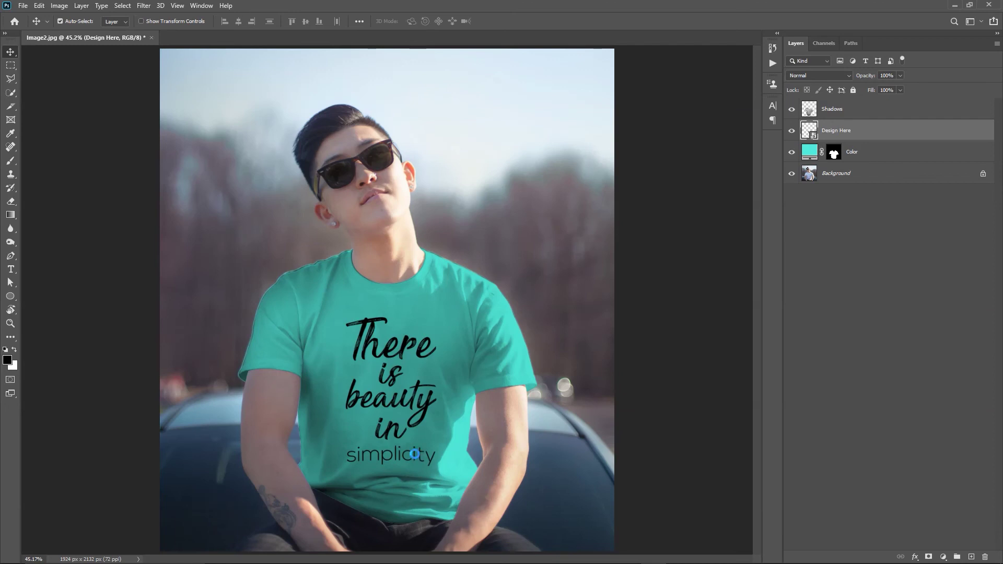
key(ctrl+shift+s)
Save the mockup as the Photoshop file Image2Mockup.psd.
click(123, 228)
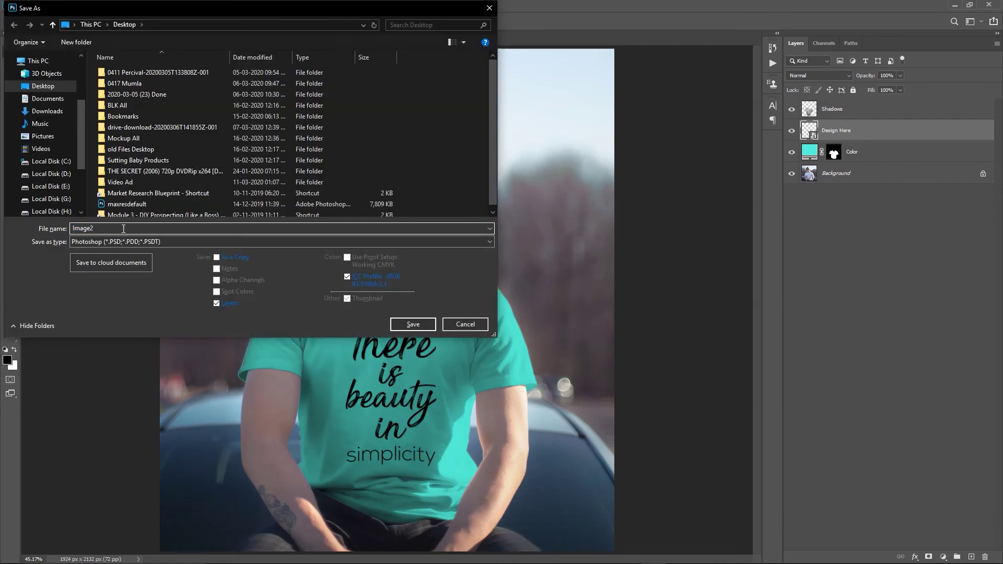
text(Mo)
text(kup)
click(413, 325)
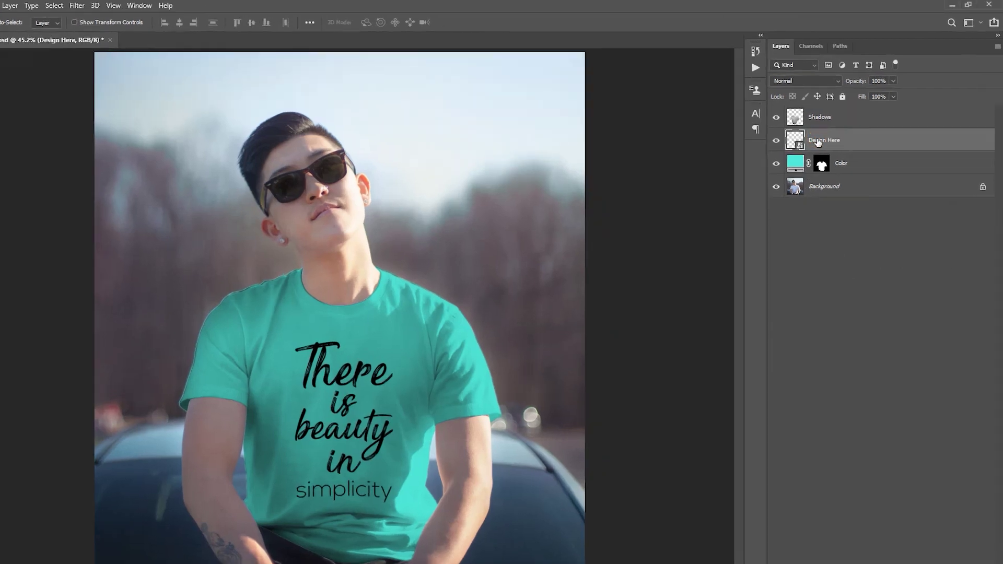
Replace the Design Here layer's contents with design 49, 'no RAIN no Flowers'.
right_click(831, 130)
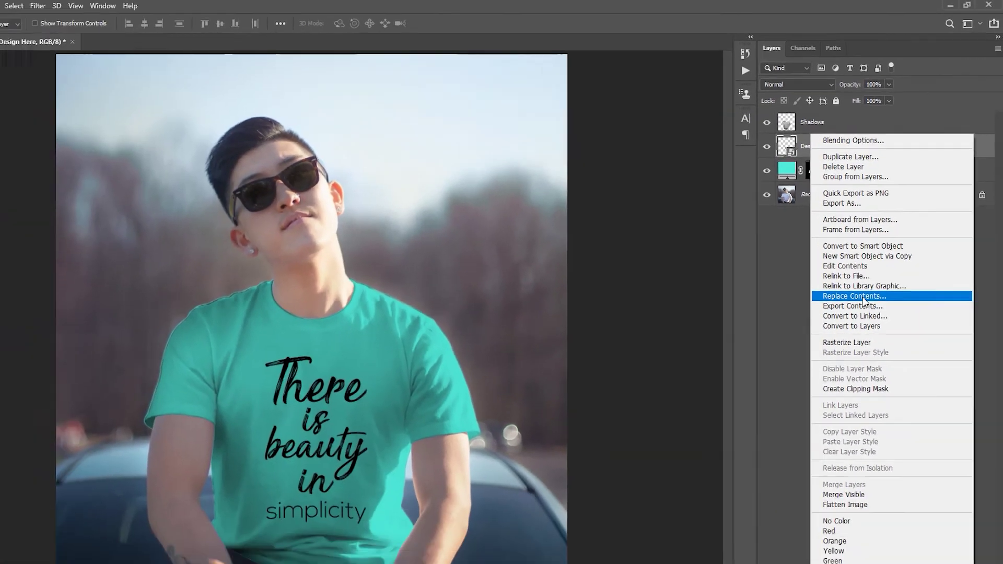
click(877, 266)
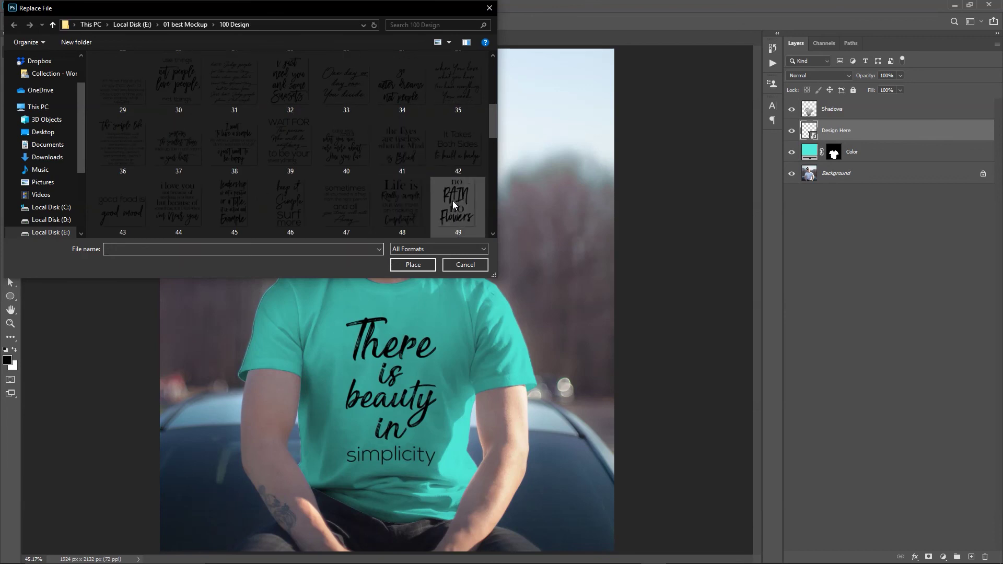
double_click(453, 201)
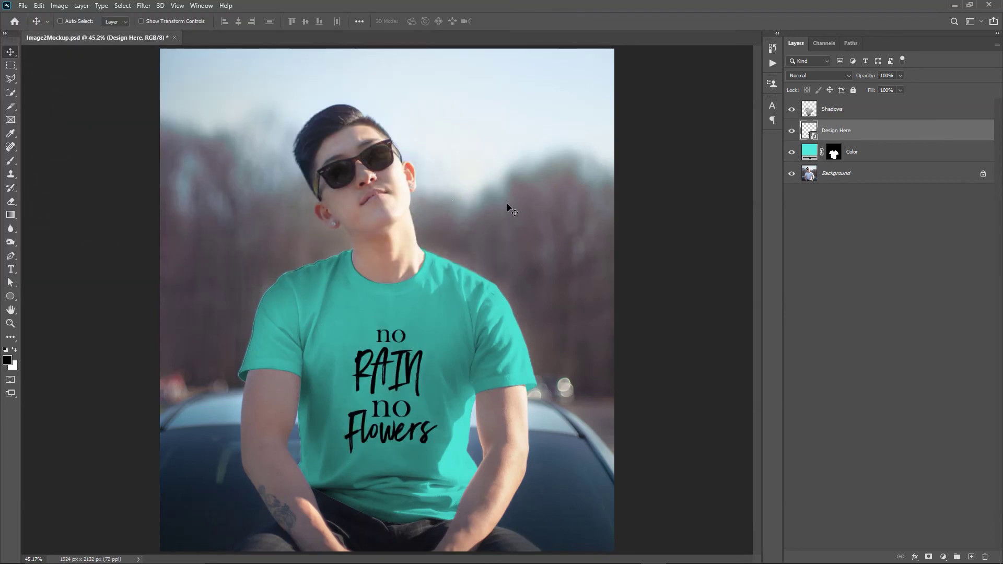
right_click(860, 133)
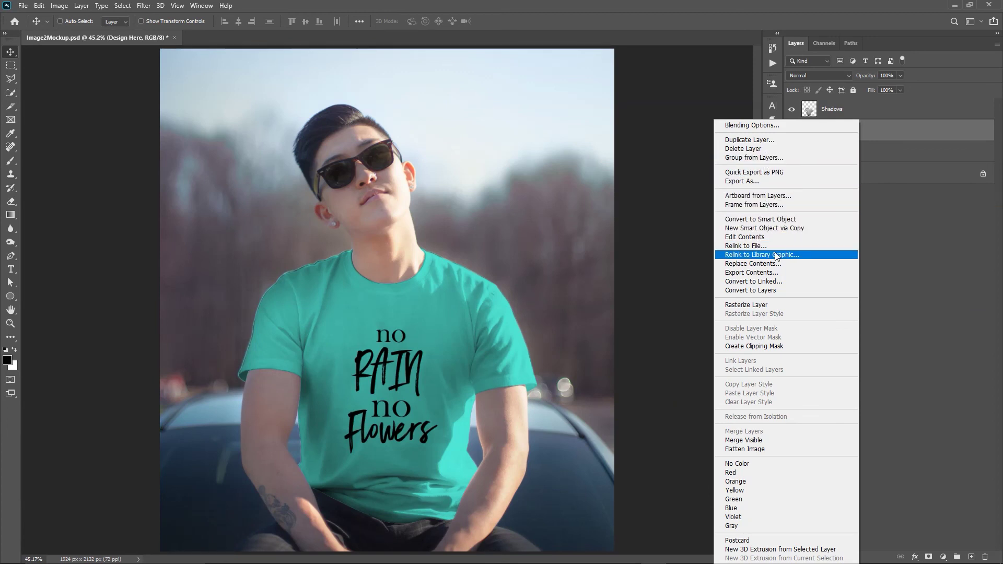
click(753, 263)
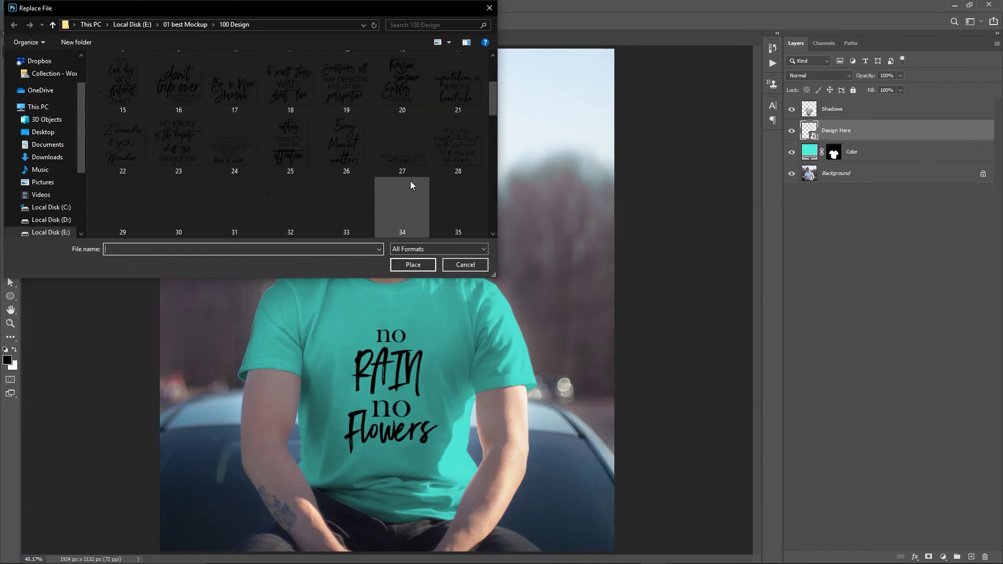
double_click(293, 200)
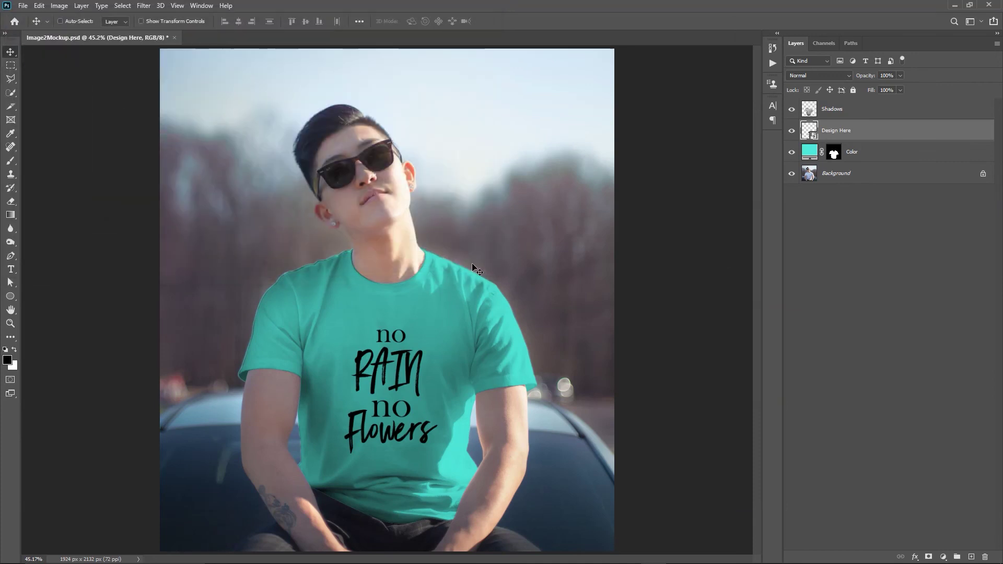